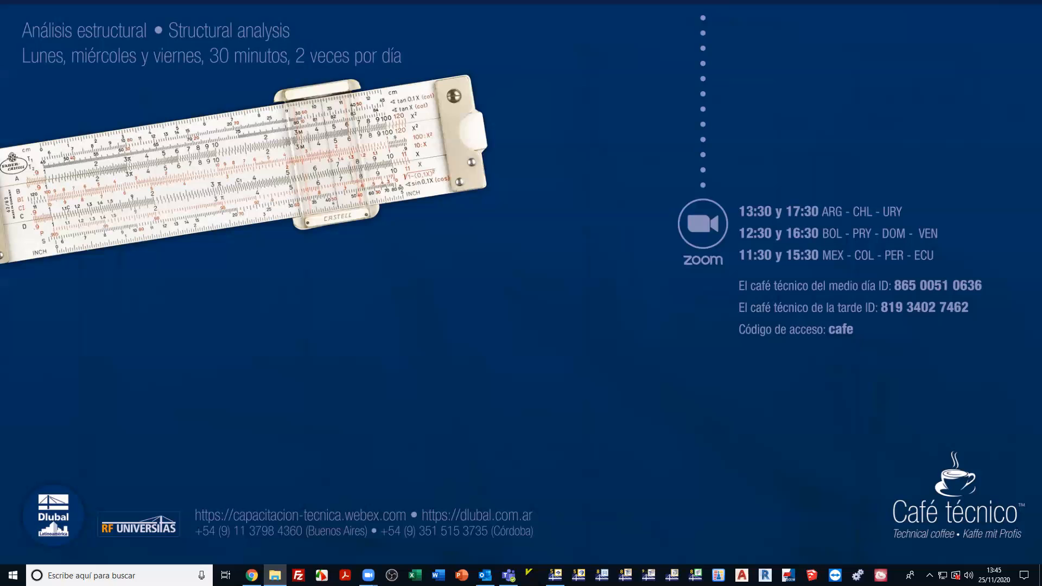
Switch to RFEM and open the bar model generator for a 3D structure
{"action": "left_click", "coordinate": [555, 575]}
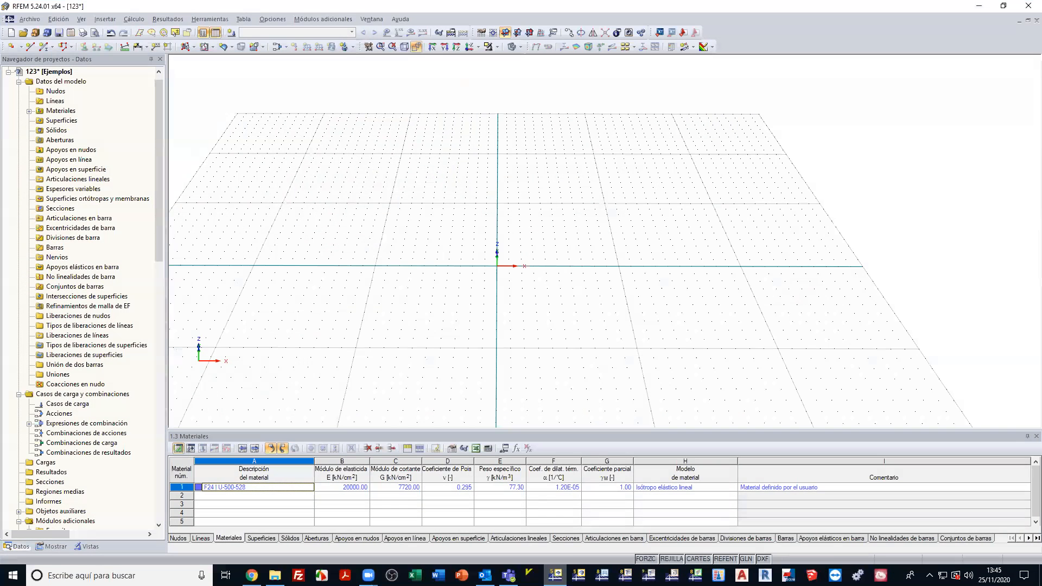
{"action": "scroll", "coordinate": [606, 360], "scroll_direction": "down", "scroll_amount": 2}
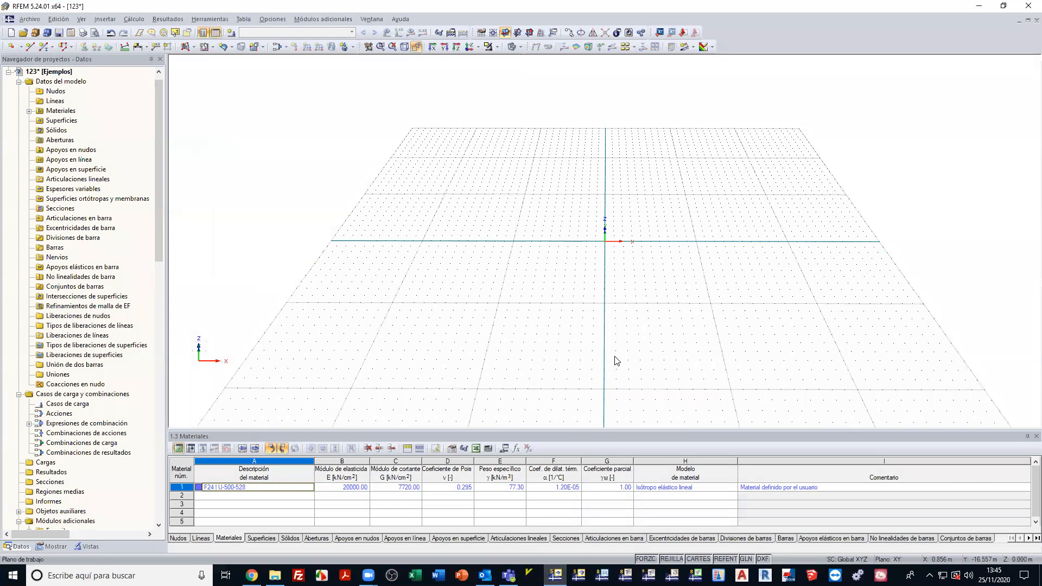
{"action": "mouse_move", "coordinate": [593, 349]}
{"action": "middle_mouse_down", "text": "ctrl"}
{"action": "mouse_move", "coordinate": [575, 333]}
{"action": "mouse_move", "coordinate": [582, 342]}
{"action": "middle_mouse_up", "text": "ctrl"}
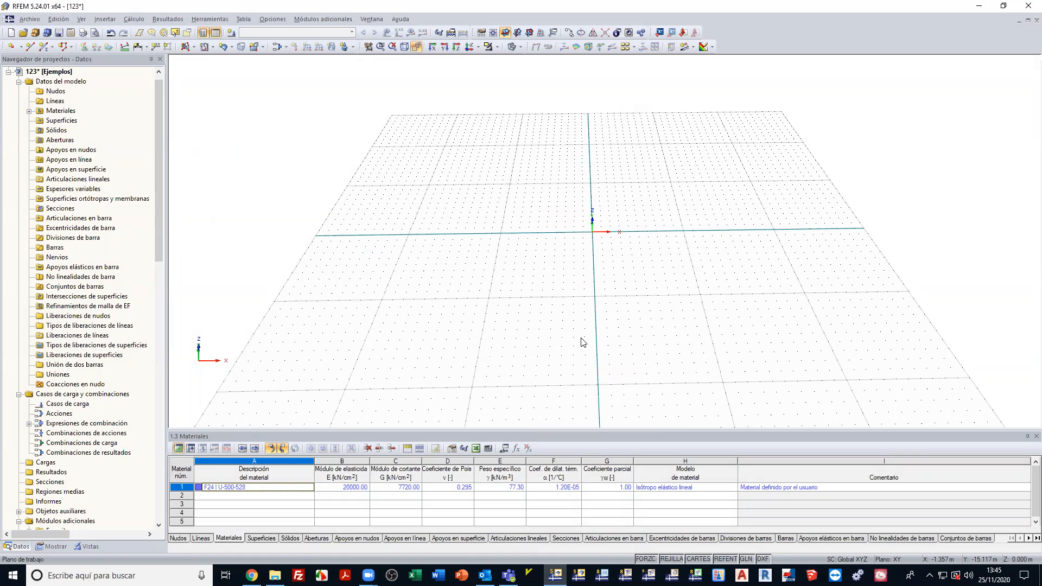
{"action": "mouse_move", "coordinate": [582, 343]}
{"action": "middle_mouse_down", "text": "ctrl"}
{"action": "mouse_move", "coordinate": [566, 316]}
{"action": "mouse_move", "coordinate": [575, 331]}
{"action": "middle_mouse_up", "text": "ctrl"}
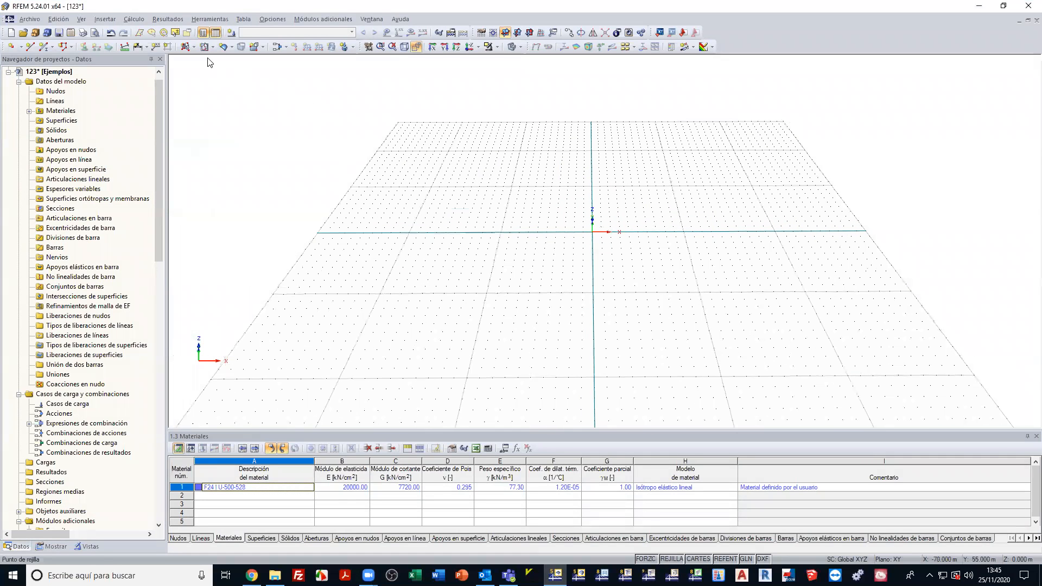
{"action": "left_click", "coordinate": [209, 19]}
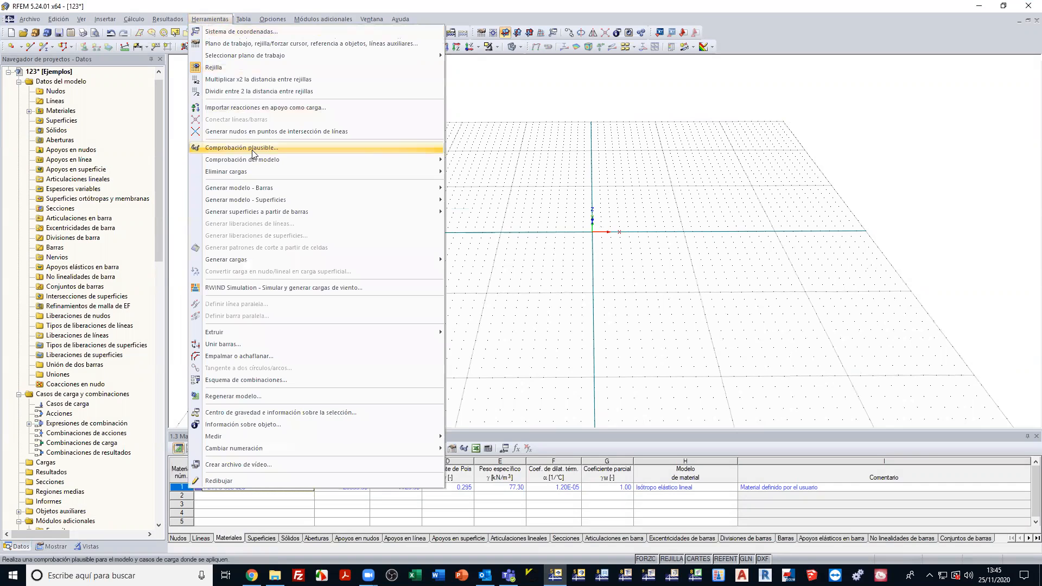
{"action": "mouse_move", "coordinate": [429, 187]}
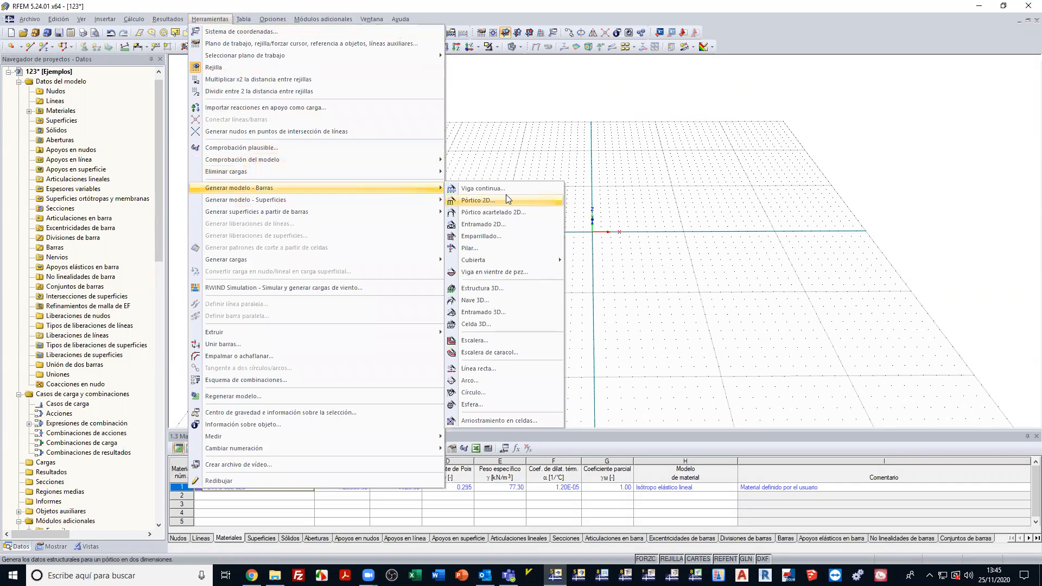
{"action": "left_click", "coordinate": [509, 288]}
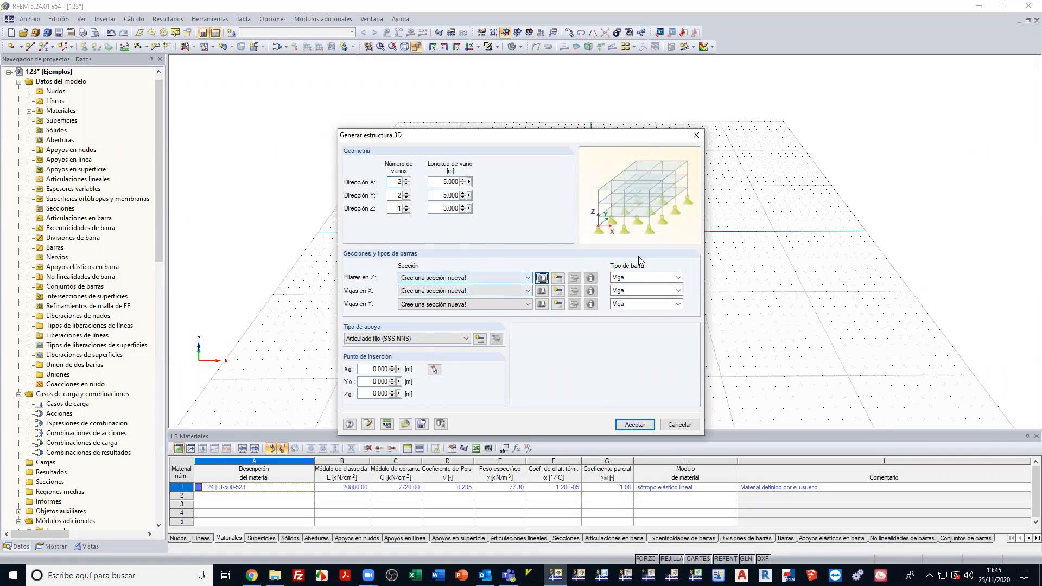
Define a solid rectangular section 400 mm wide and 400 mm high for the Z columns
{"action": "left_click", "coordinate": [541, 277]}
{"action": "left_click", "coordinate": [535, 181]}
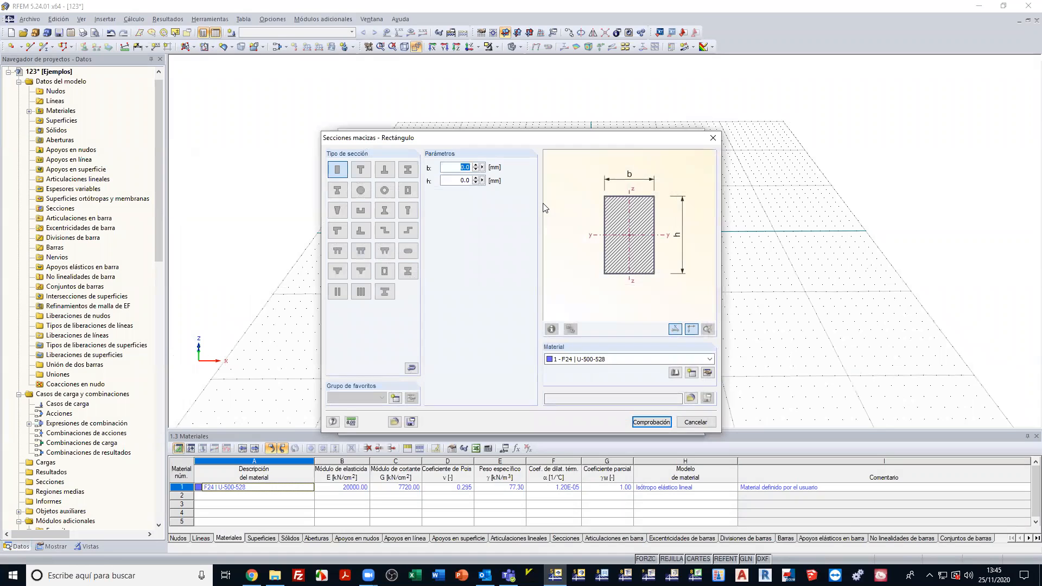
{"action": "type", "text": "400"}
{"action": "left_click", "coordinate": [671, 360]}
{"action": "left_click", "coordinate": [672, 370]}
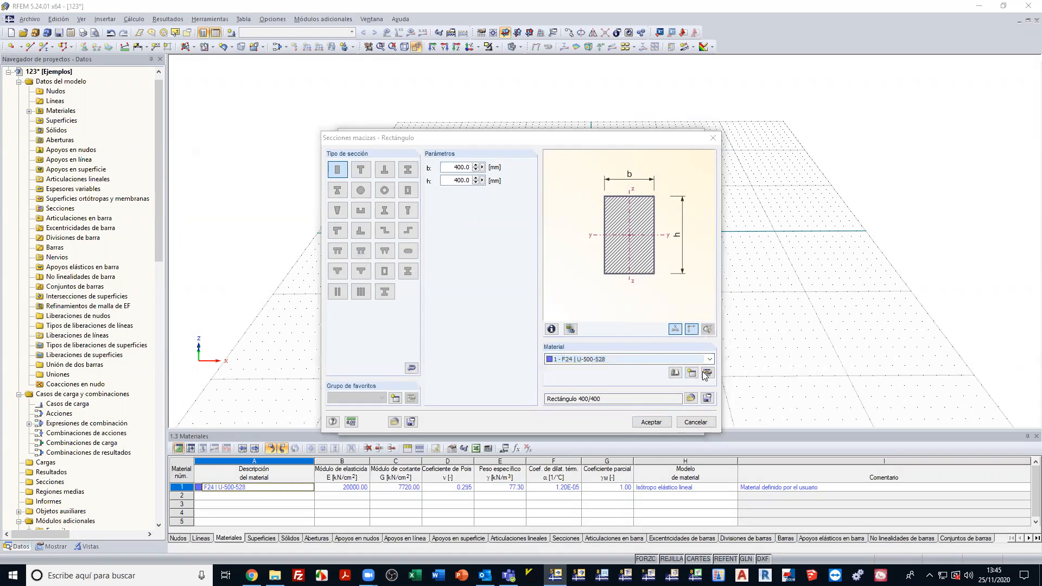
Change the column section's material to H30 concrete under ACI 318-14 and accept the section
{"action": "left_click", "coordinate": [707, 373]}
{"action": "left_click", "coordinate": [628, 198]}
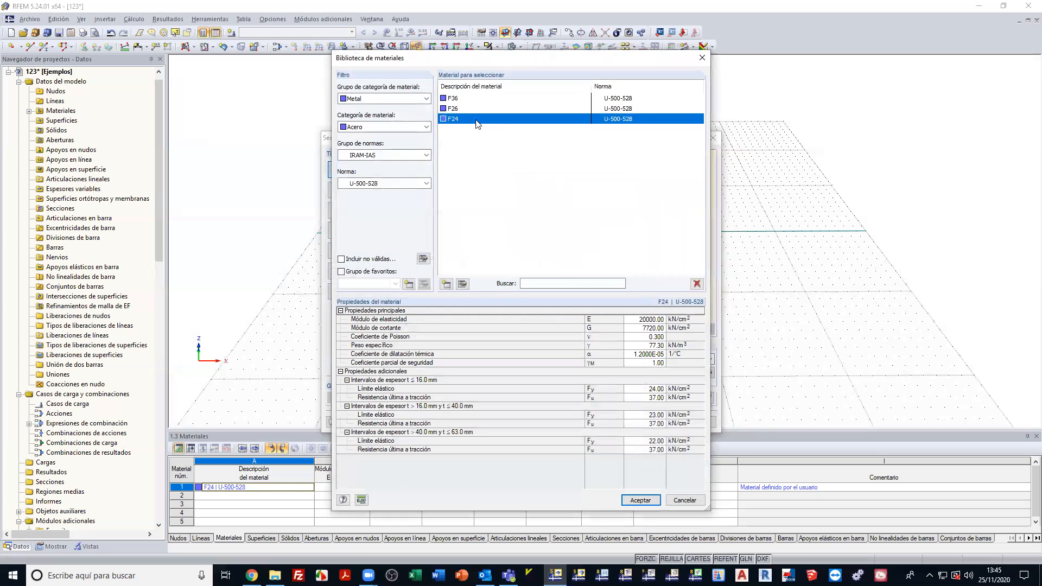
{"action": "left_click", "coordinate": [402, 101]}
{"action": "left_click", "coordinate": [372, 117]}
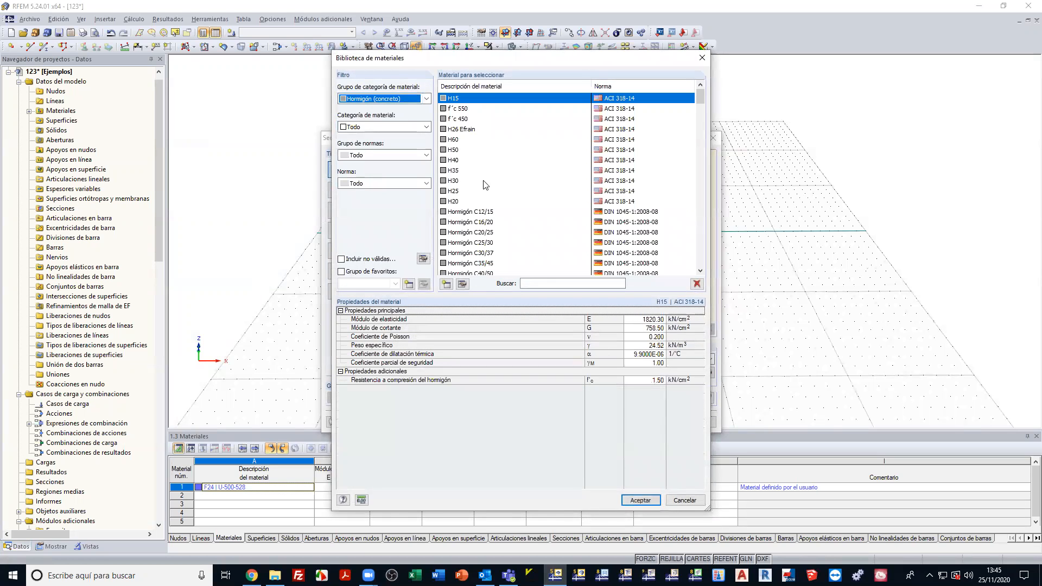
{"action": "double_click", "coordinate": [482, 183]}
{"action": "left_click", "coordinate": [586, 395]}
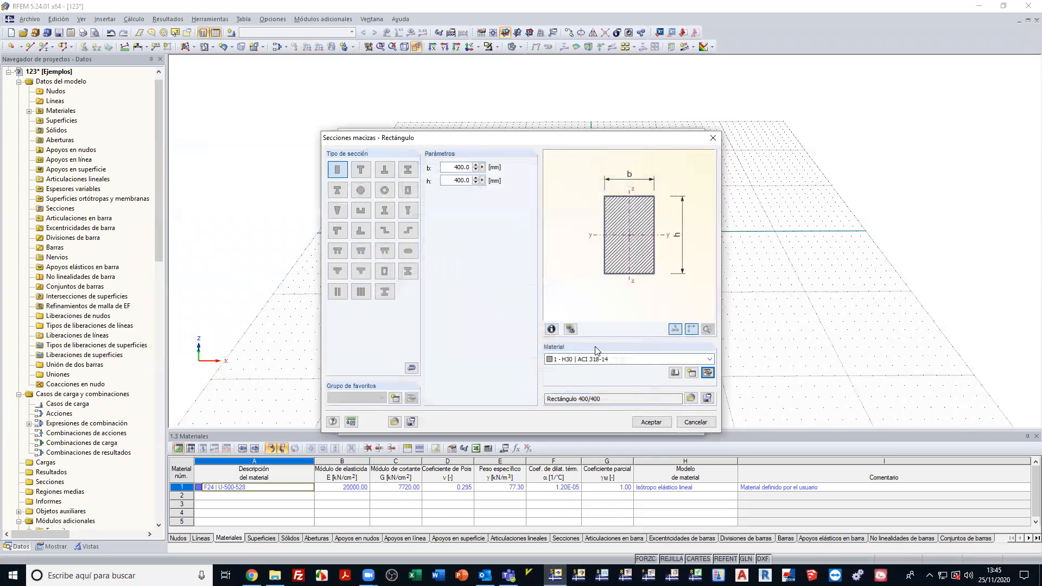
{"action": "left_click", "coordinate": [651, 423]}
{"action": "left_click", "coordinate": [647, 430]}
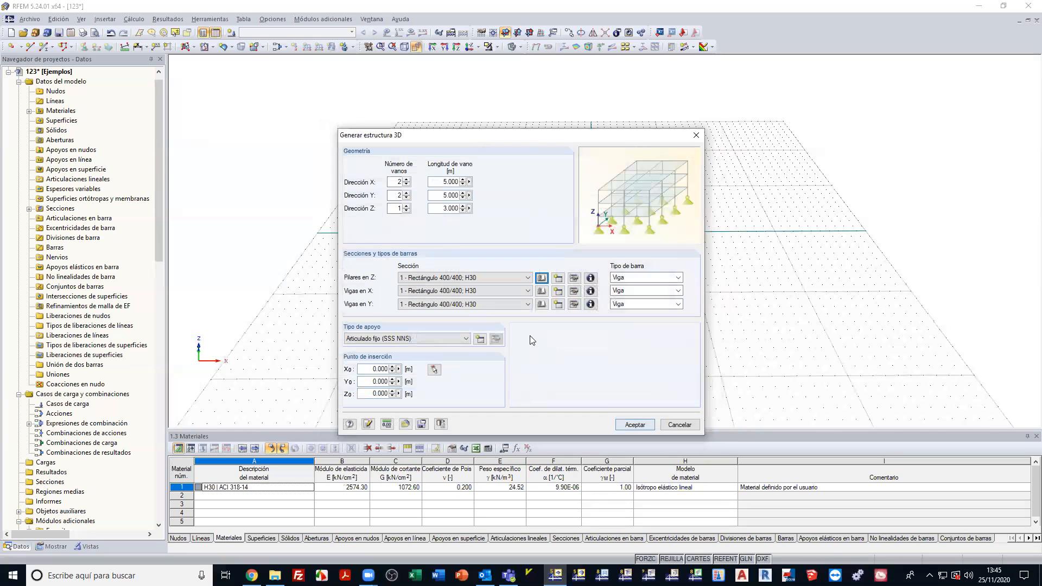
Create a rectangular 200/500 mm section in H30 for the X beams and assign it to the Y beams too
{"action": "left_click", "coordinate": [542, 278]}
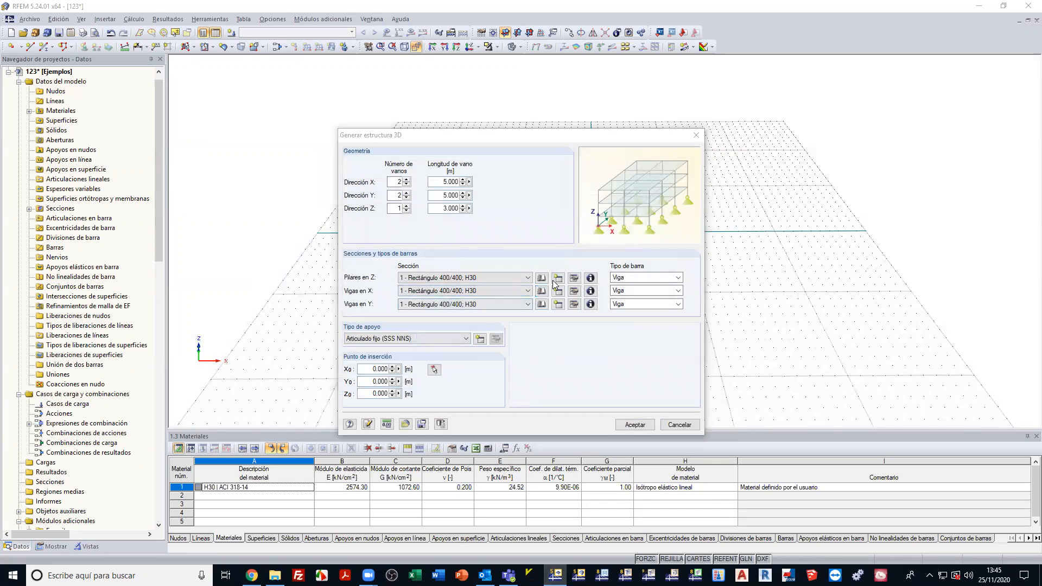
{"action": "left_click", "coordinate": [547, 194]}
{"action": "type", "text": "200"}
{"action": "key", "text": "Tab"}
{"action": "type", "text": "500"}
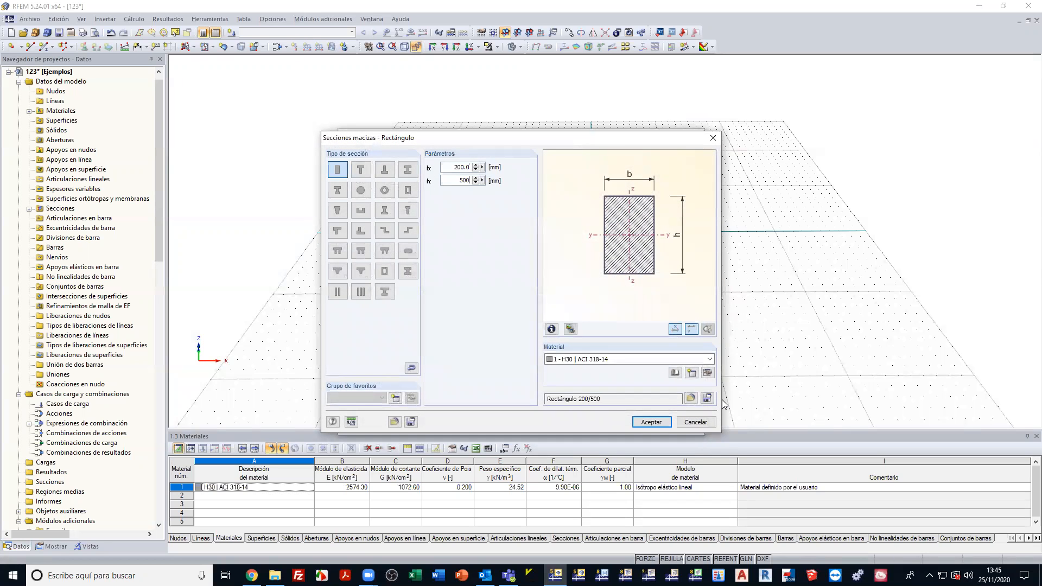
{"action": "left_click", "coordinate": [651, 422]}
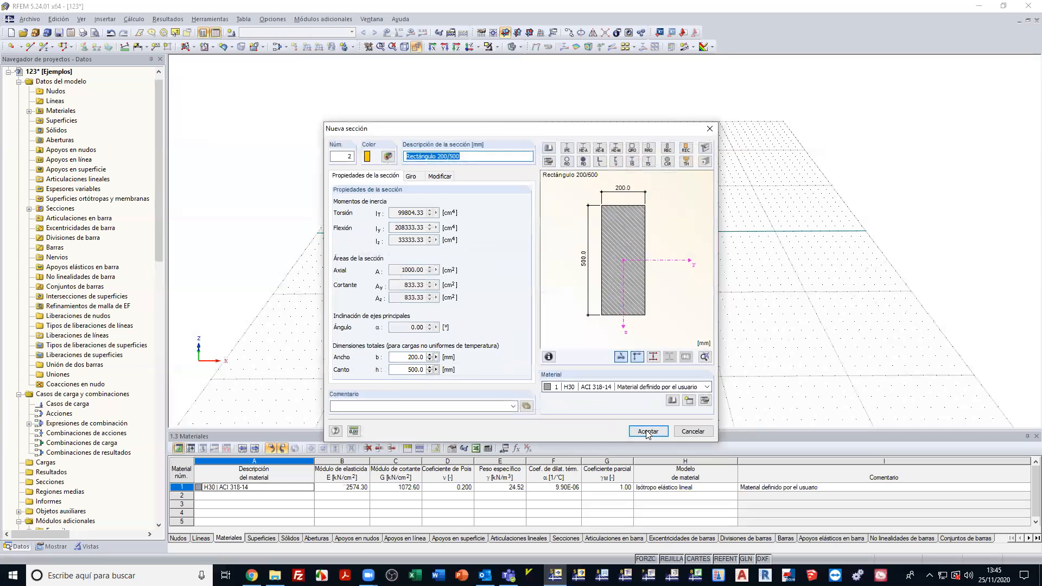
{"action": "left_click", "coordinate": [648, 431]}
{"action": "left_click", "coordinate": [509, 304]}
{"action": "left_click", "coordinate": [509, 322]}
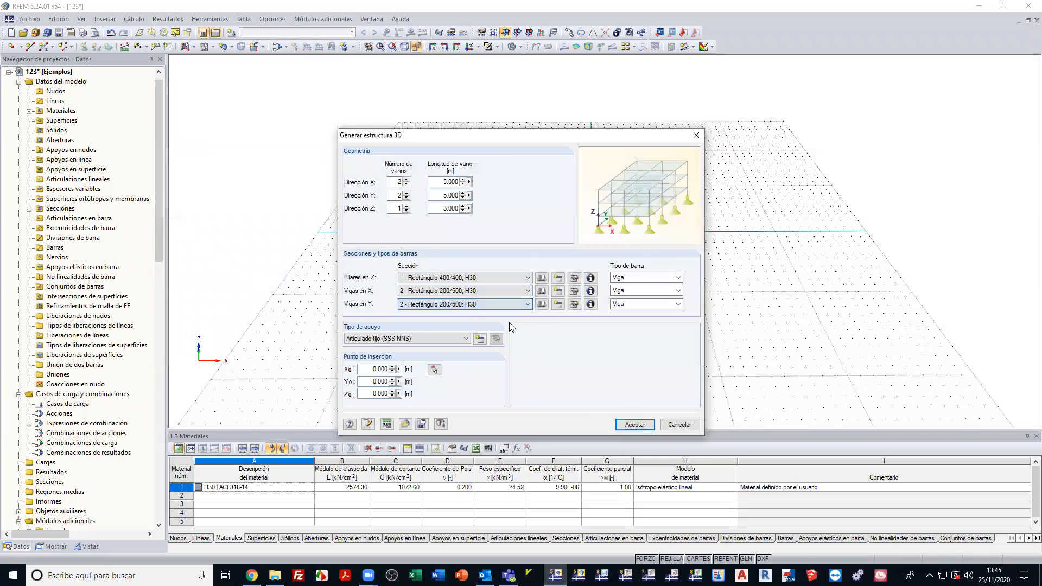
Generate the 3D frame with 3 bays in X, 5 bays in Y and 6 storeys in Z
{"action": "left_click_drag", "start_coordinate": [392, 182], "coordinate": [441, 183]}
{"action": "left_click_drag", "start_coordinate": [390, 199], "coordinate": [430, 206]}
{"action": "left_click", "coordinate": [629, 424]}
In plan view, delete the columns and beams meeting at the upper-left corner and at the right edge's third grid line from the origin
{"action": "middle_click_drag", "start_coordinate": [595, 335], "coordinate": [679, 217], "text": "ctrl"}
{"action": "scroll", "coordinate": [562, 58], "scroll_direction": "up", "scroll_amount": 3}
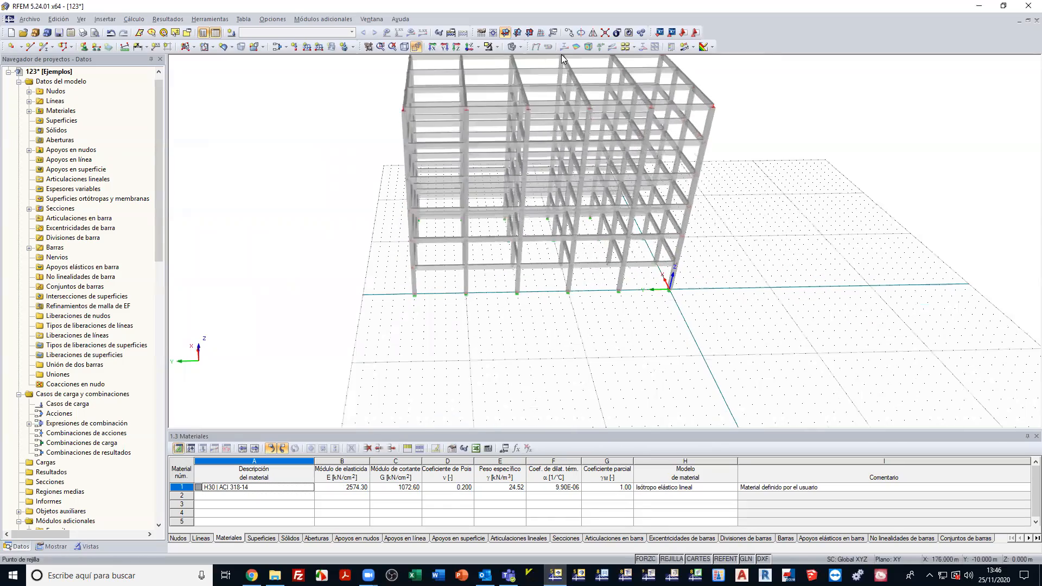
{"action": "middle_click_drag", "start_coordinate": [552, 278], "coordinate": [555, 366]}
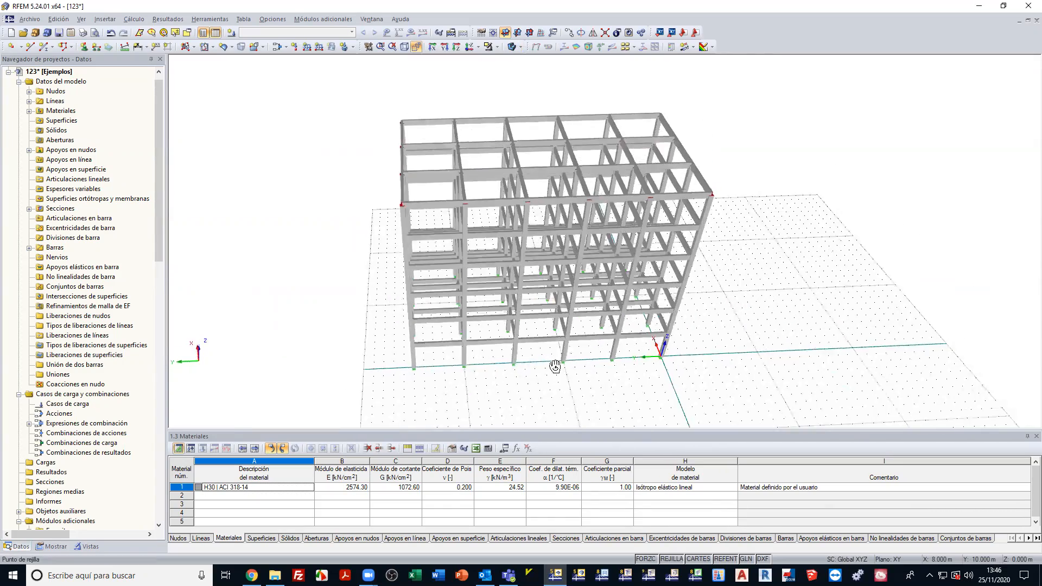
{"action": "middle_click_drag", "start_coordinate": [384, 138], "coordinate": [514, 288], "text": "ctrl"}
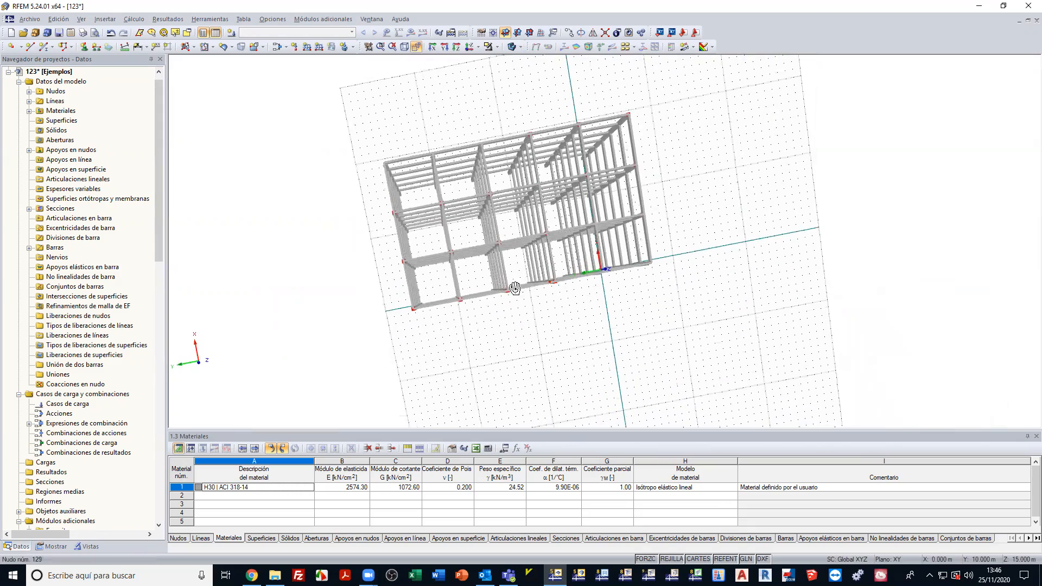
{"action": "left_click", "coordinate": [469, 47]}
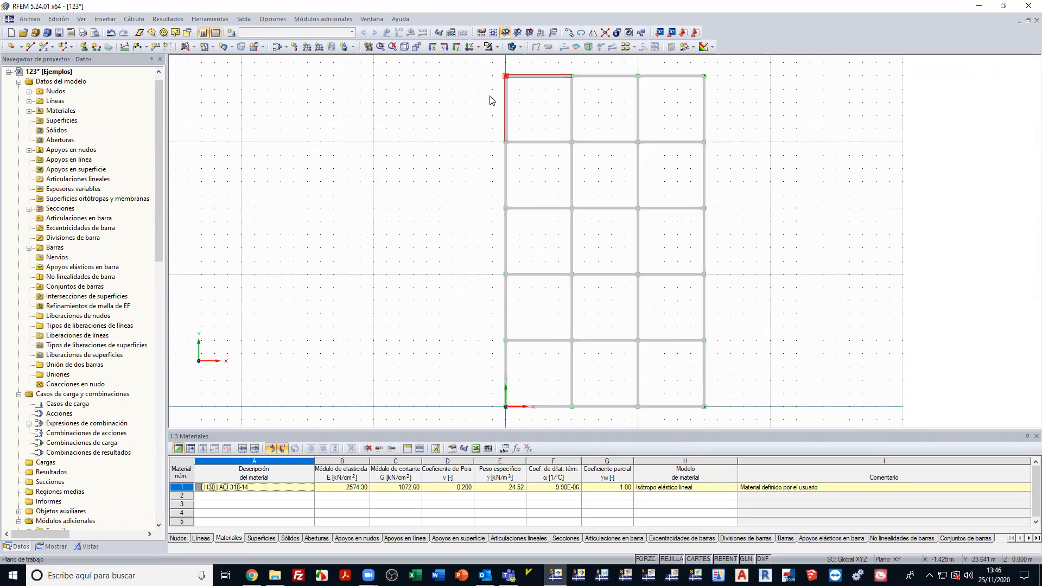
{"action": "scroll", "coordinate": [574, 307], "scroll_direction": "down", "scroll_amount": 1}
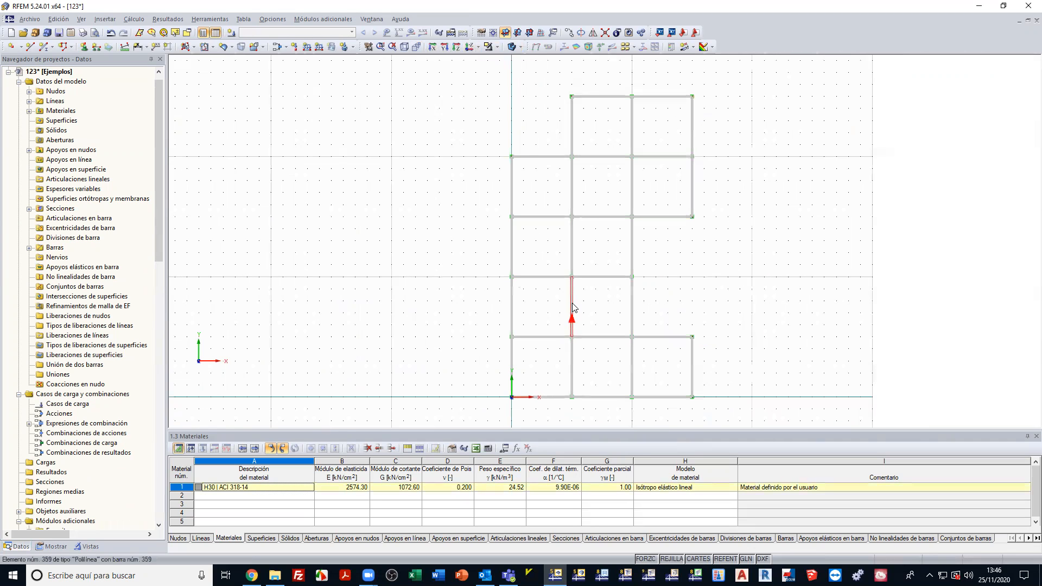
Start creating surfaces from the frame's cells and set the slab thickness to 140 mm
{"action": "left_click", "coordinate": [210, 19]}
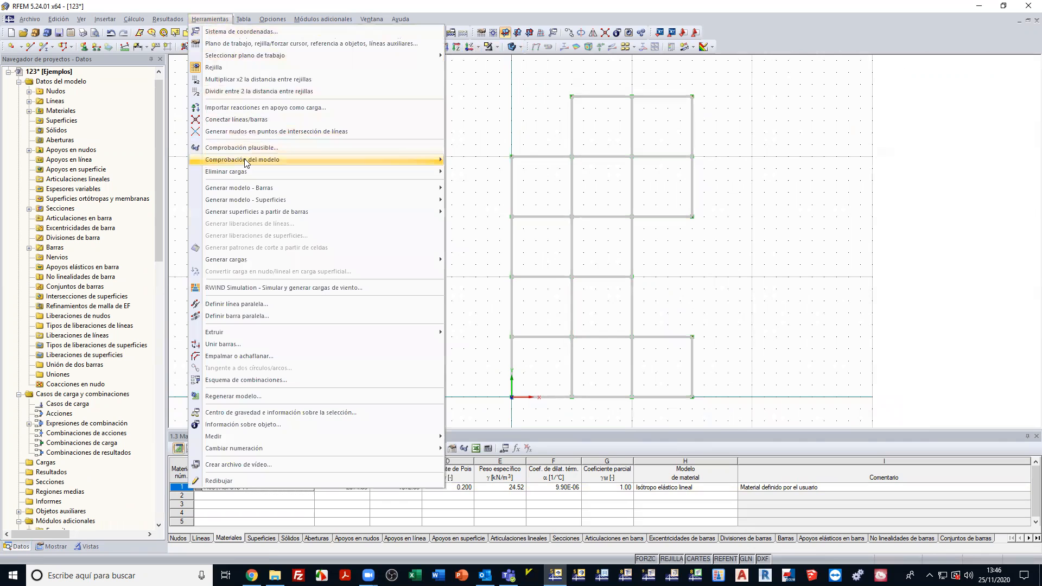
{"action": "mouse_move", "coordinate": [400, 202]}
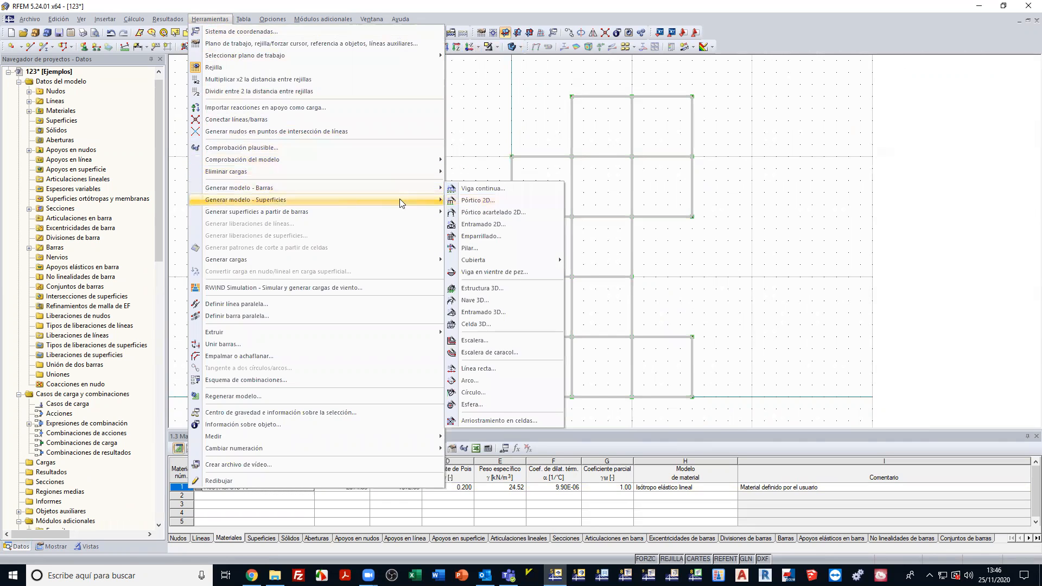
{"action": "left_click", "coordinate": [515, 245]}
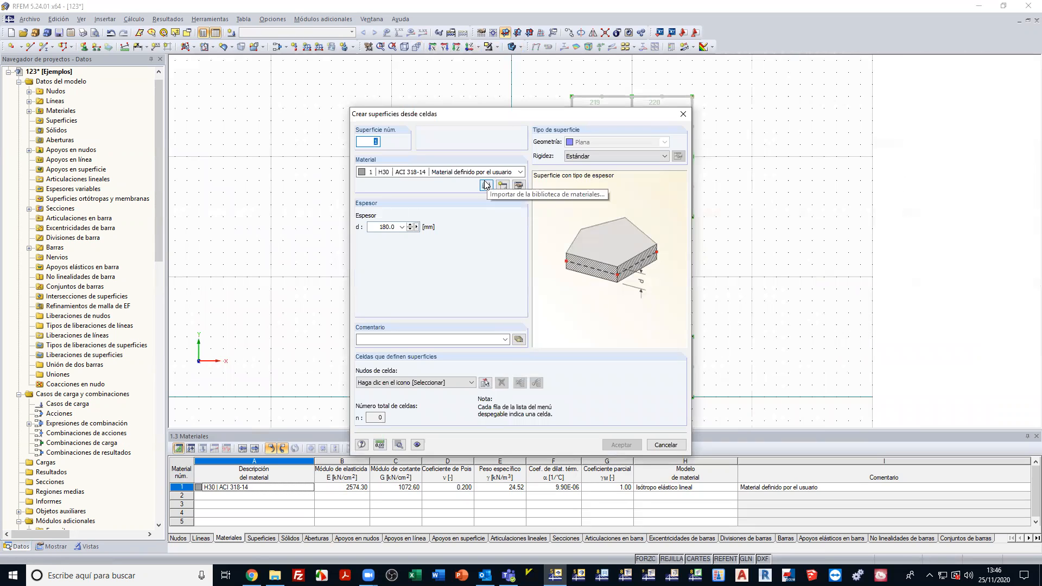
{"action": "left_click_drag", "start_coordinate": [380, 227], "coordinate": [453, 233]}
{"action": "type", "text": "140"}
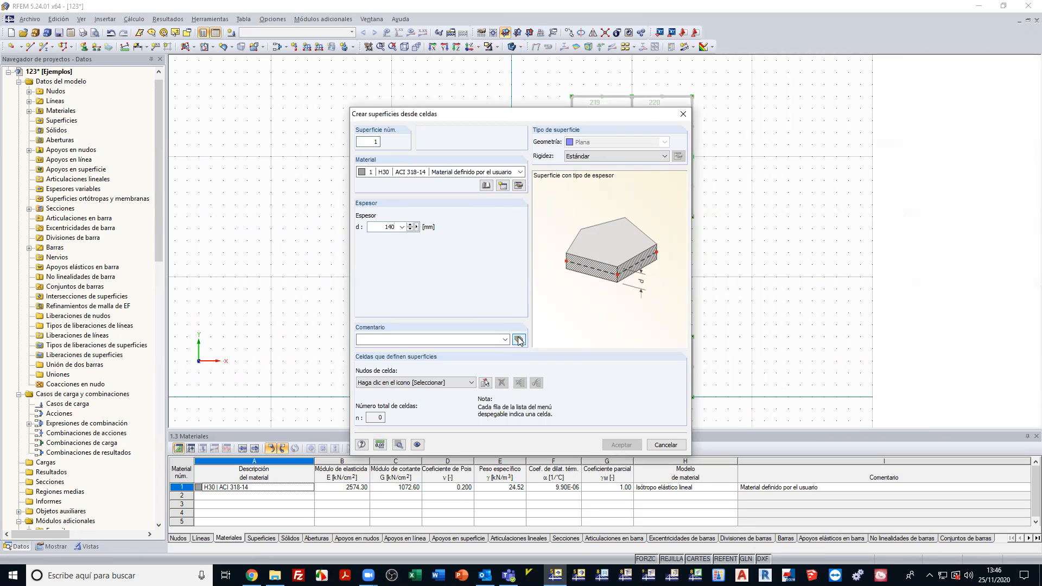
Select all twelve cells of the floor plan on every storey and create the slab surfaces from them
{"action": "left_click", "coordinate": [484, 383]}
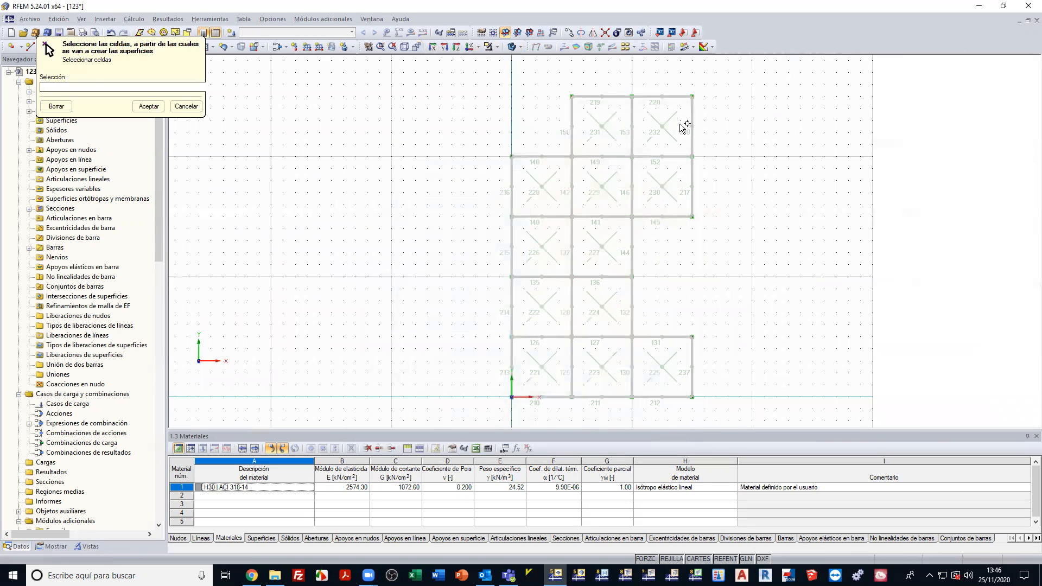
{"action": "left_click", "coordinate": [672, 140]}
{"action": "left_click", "coordinate": [659, 190]}
{"action": "left_click", "coordinate": [597, 133]}
{"action": "left_click", "coordinate": [594, 187]}
{"action": "left_click", "coordinate": [537, 191]}
{"action": "left_click", "coordinate": [600, 247]}
{"action": "left_click", "coordinate": [540, 250]}
{"action": "left_click", "coordinate": [611, 306]}
{"action": "left_click", "coordinate": [540, 309]}
{"action": "left_click", "coordinate": [676, 369]}
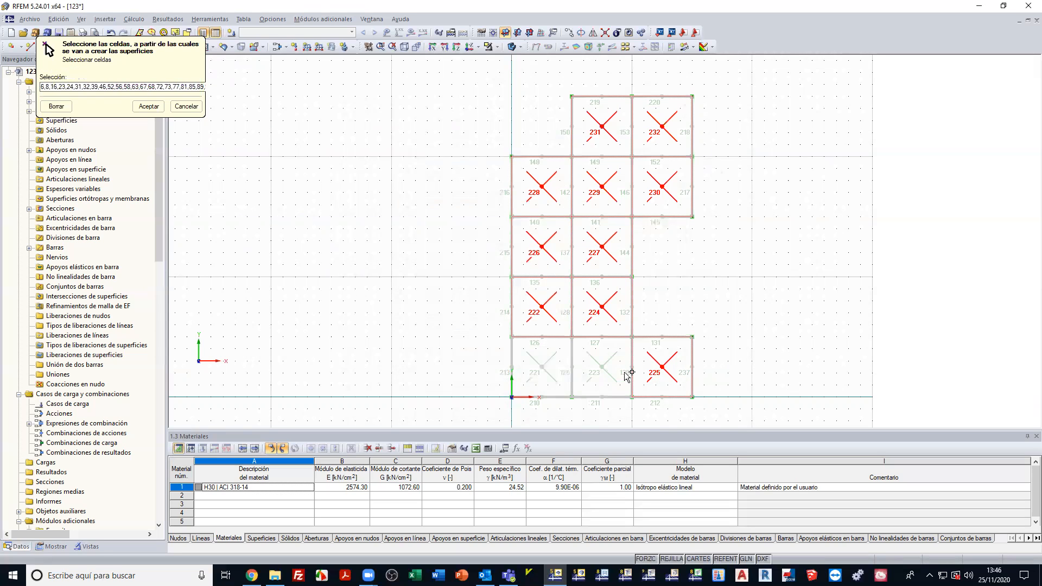
{"action": "left_click", "coordinate": [596, 366]}
{"action": "left_click", "coordinate": [519, 373]}
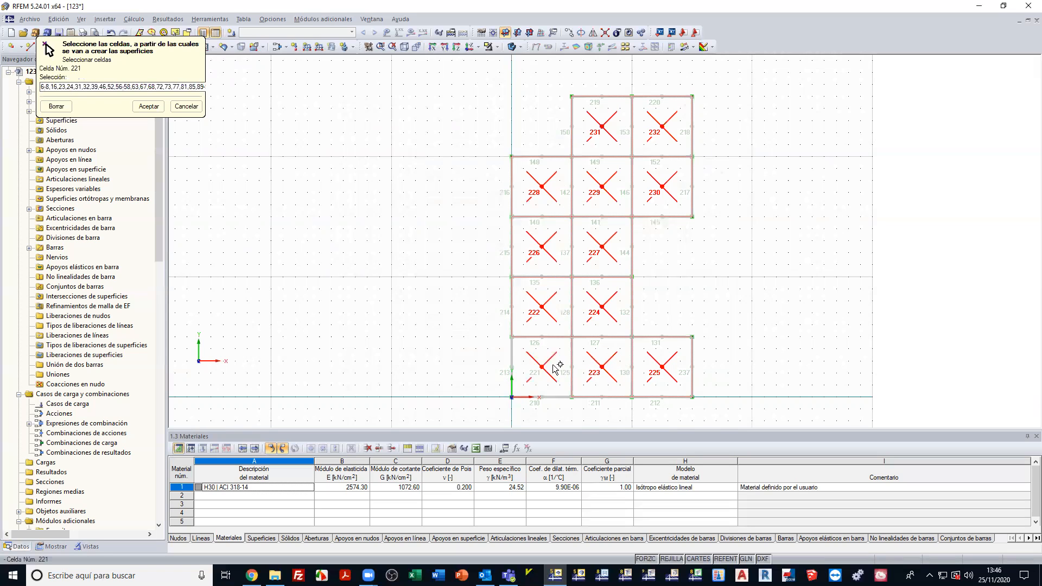
{"action": "left_click", "coordinate": [148, 106]}
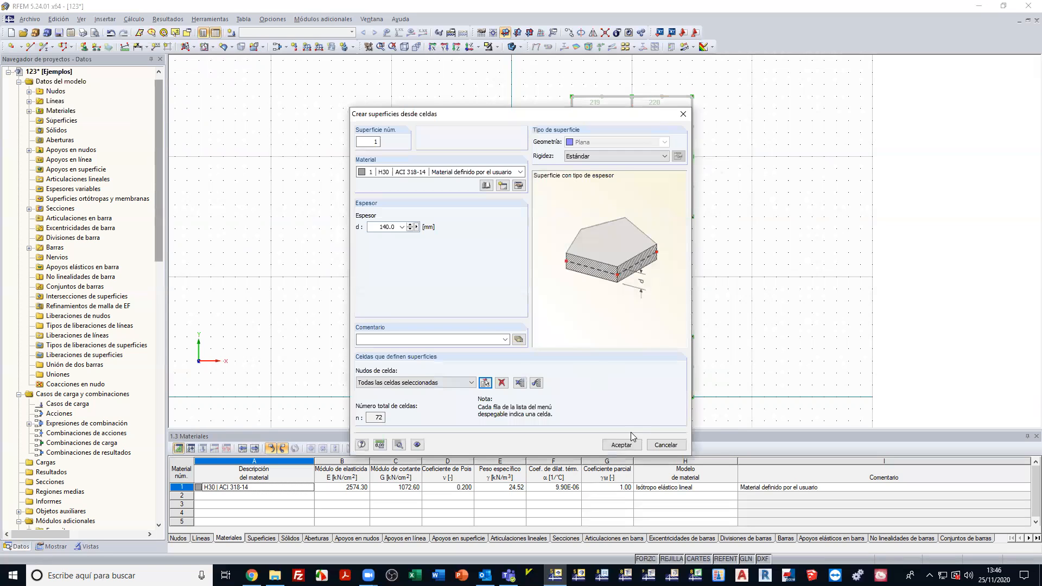
{"action": "left_click", "coordinate": [633, 444]}
Show the building in isometric view and colour the model graphic by section
{"action": "left_click", "coordinate": [406, 47]}
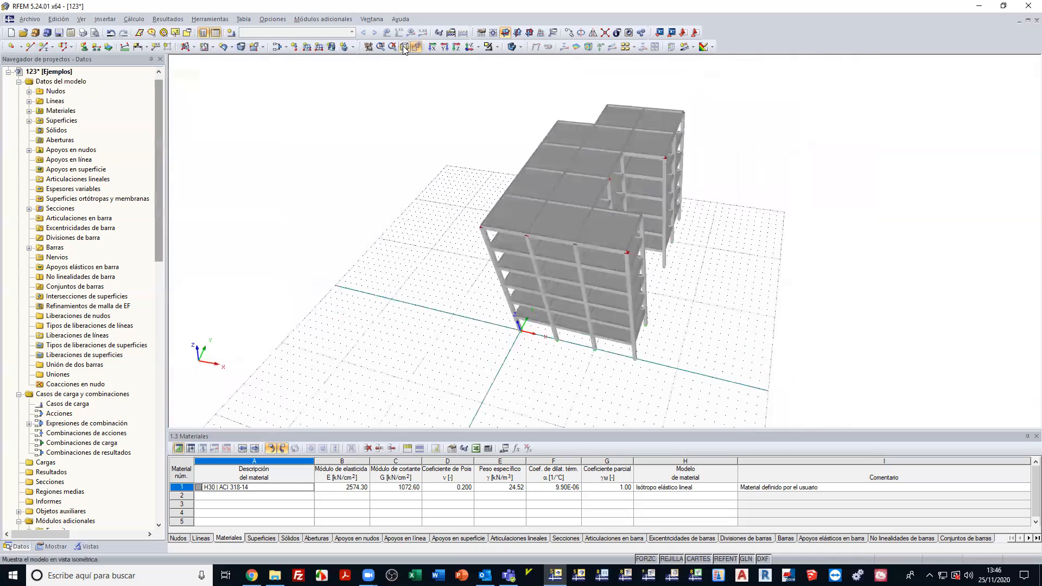
{"action": "scroll", "coordinate": [401, 232], "scroll_direction": "up", "scroll_amount": 3}
{"action": "middle_click_drag", "start_coordinate": [369, 228], "coordinate": [605, 428], "text": "ctrl"}
{"action": "right_click", "coordinate": [606, 428]}
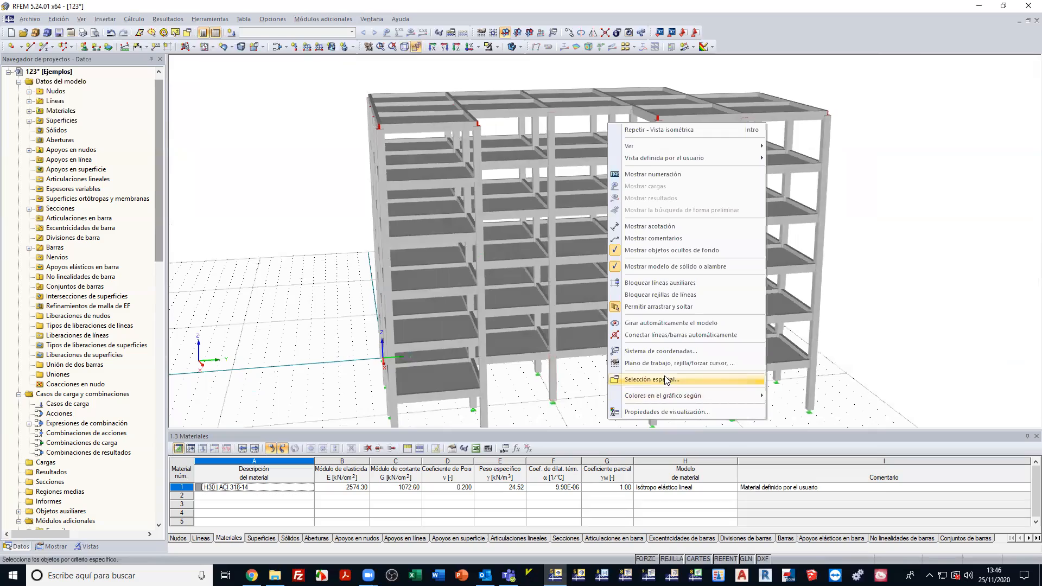
{"action": "mouse_move", "coordinate": [693, 396]}
{"action": "left_click", "coordinate": [815, 422]}
{"action": "middle_click_drag", "start_coordinate": [760, 380], "coordinate": [597, 280], "text": "ctrl"}
{"action": "middle_click_drag", "start_coordinate": [514, 260], "coordinate": [487, 297], "text": "ctrl"}
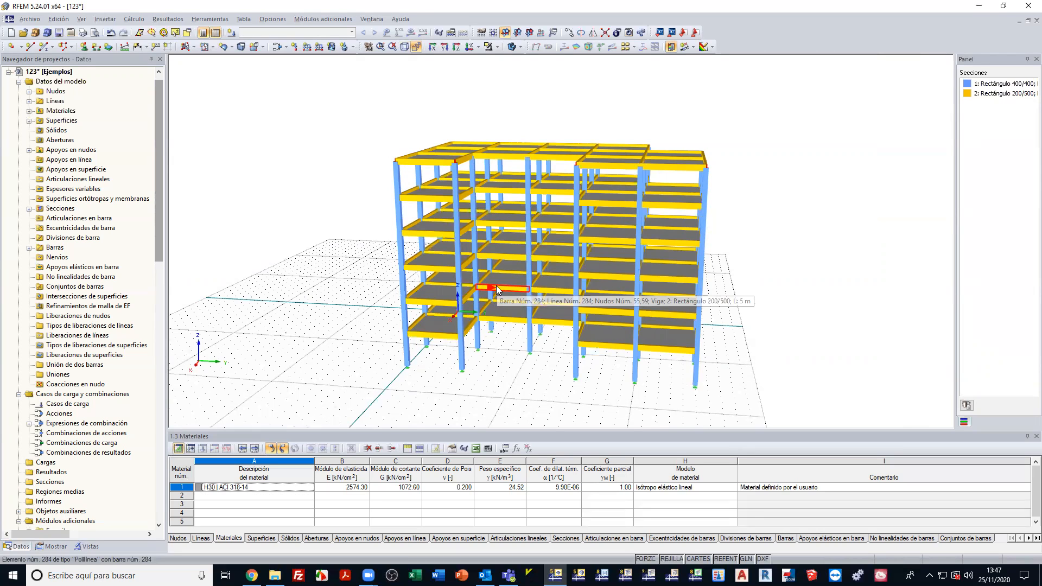
{"action": "middle_click_drag", "start_coordinate": [525, 290], "coordinate": [549, 354], "text": "ctrl"}
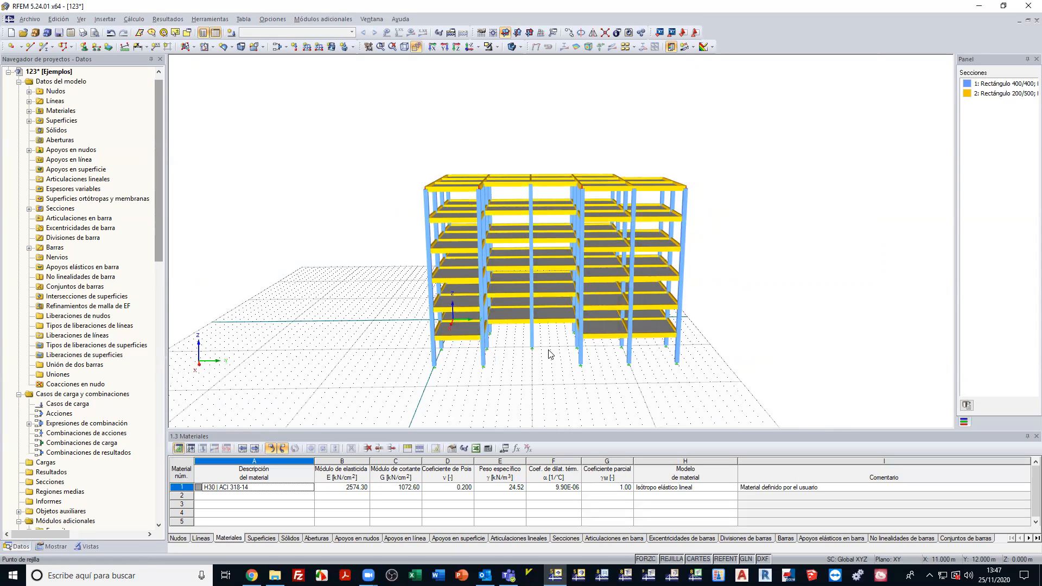
{"action": "middle_click_drag", "start_coordinate": [549, 366], "coordinate": [552, 276], "text": "ctrl"}
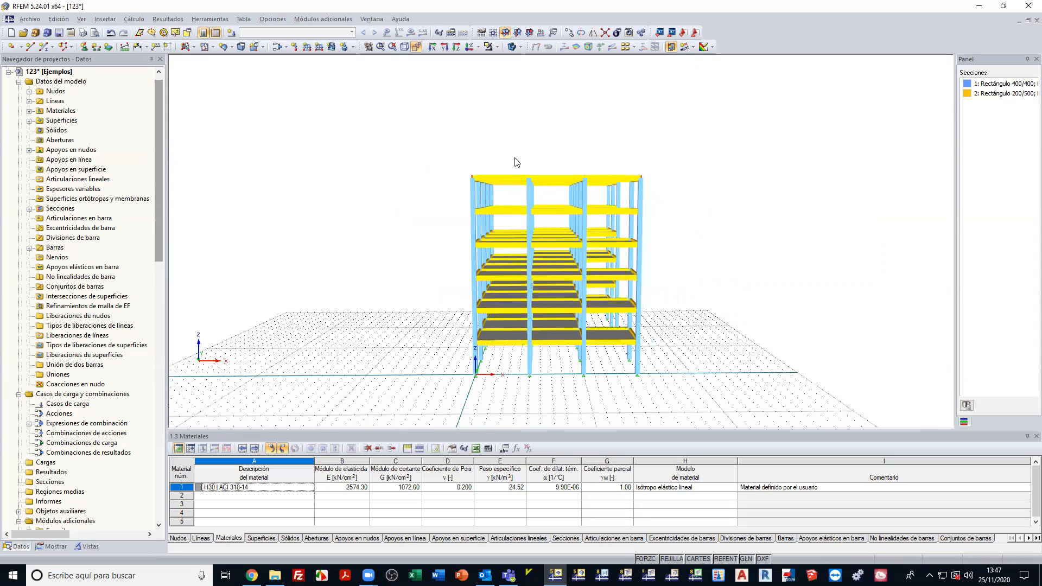
Hide the work-plane grid below the building
{"action": "left_click_drag", "start_coordinate": [515, 159], "coordinate": [560, 393]}
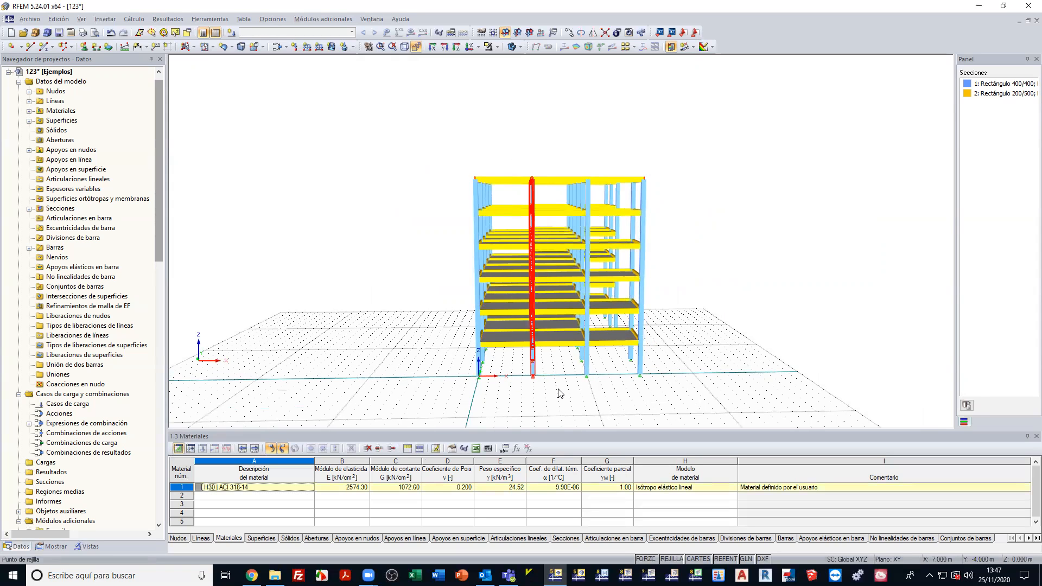
{"action": "middle_click_drag", "start_coordinate": [560, 394], "coordinate": [556, 356], "text": "ctrl"}
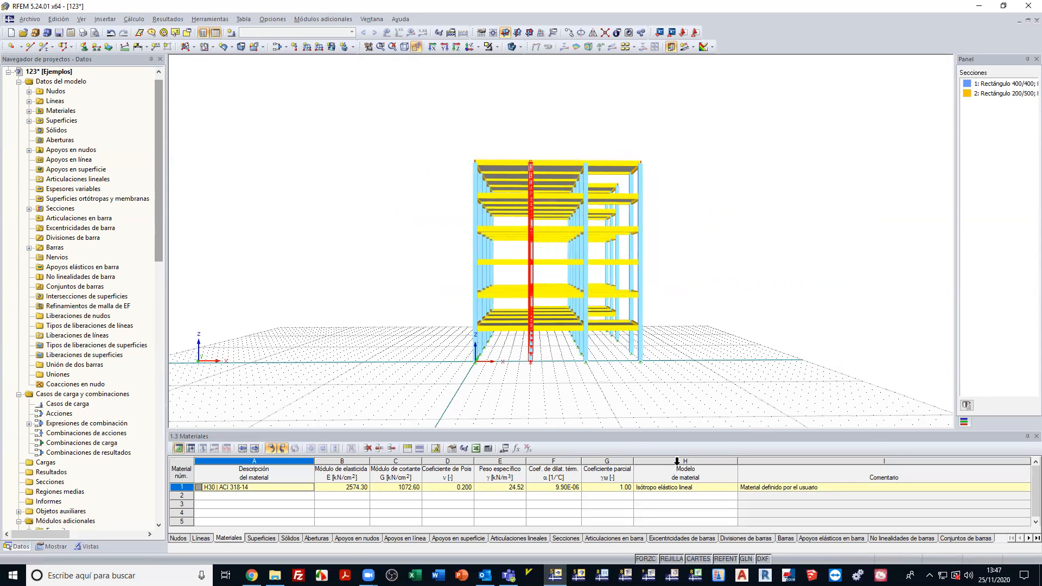
{"action": "left_click", "coordinate": [678, 558]}
{"action": "left_click", "coordinate": [573, 417]}
{"action": "middle_click_drag", "start_coordinate": [573, 417], "coordinate": [595, 410], "text": "ctrl"}
Highlight the second column line from the origin along X and examine the first bay beside it
{"action": "left_click_drag", "start_coordinate": [517, 139], "coordinate": [549, 396]}
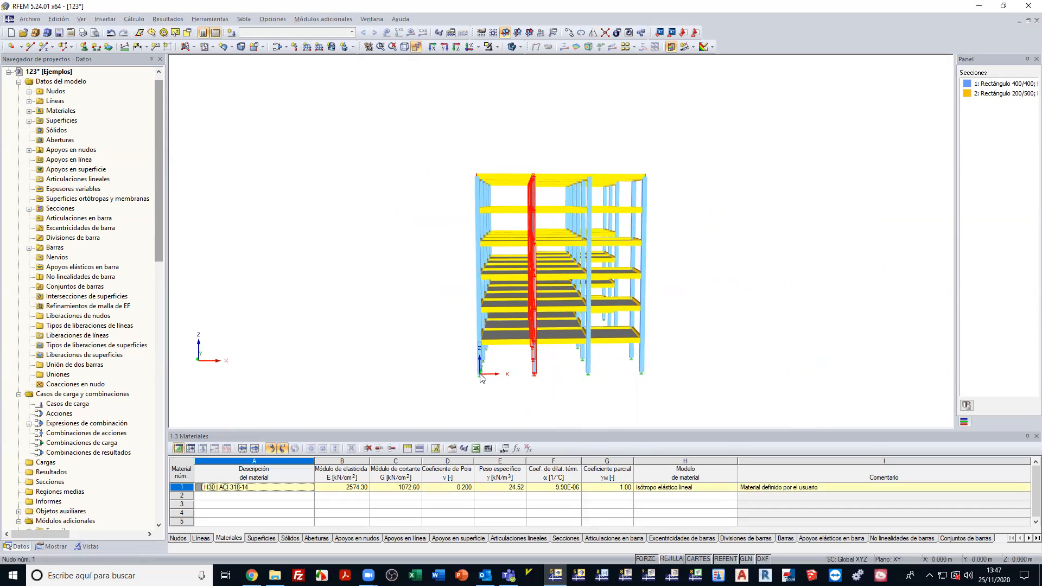
{"action": "scroll", "coordinate": [480, 376], "scroll_direction": "up", "scroll_amount": 1}
{"action": "scroll", "coordinate": [479, 376], "scroll_direction": "up", "scroll_amount": 1}
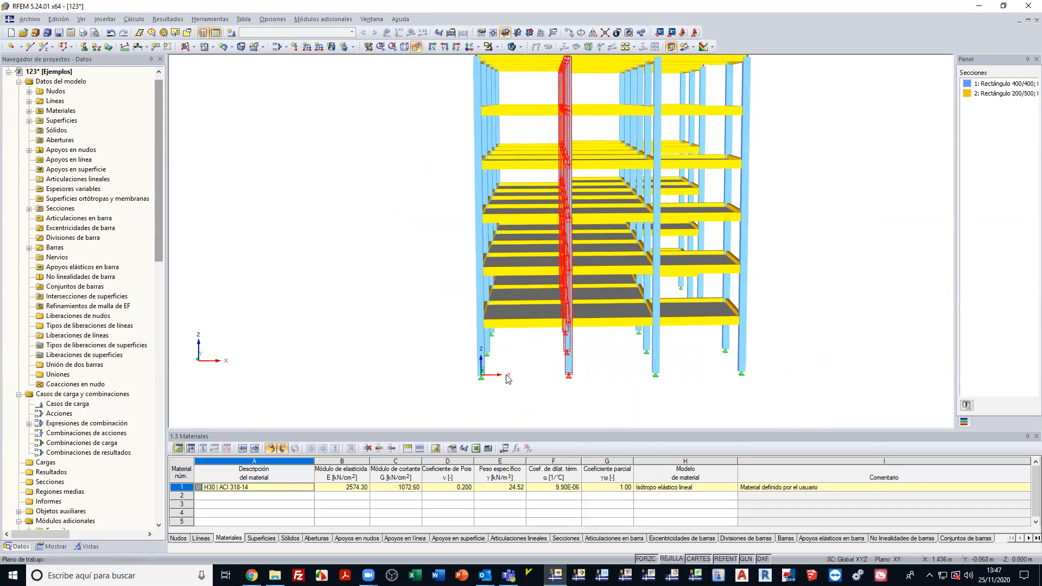
{"action": "scroll", "coordinate": [510, 380], "scroll_direction": "down", "scroll_amount": 2}
{"action": "left_click", "coordinate": [574, 384]}
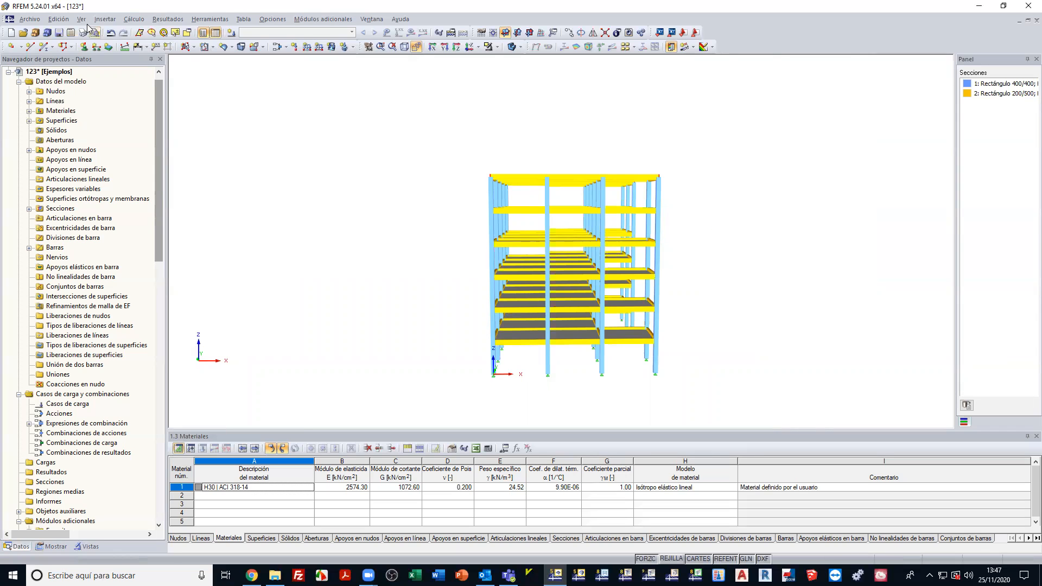
Create a length parameter named L1 with the value 5 m in the model's parameter list
{"action": "left_click", "coordinate": [58, 19]}
{"action": "left_click", "coordinate": [108, 372]}
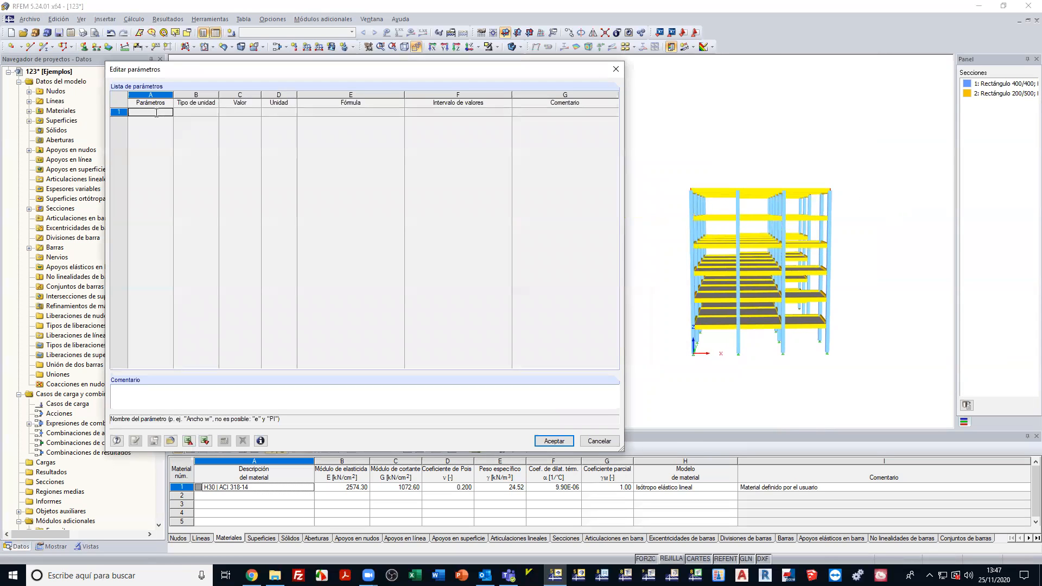
{"action": "type", "text": "L1"}
{"action": "key", "text": "Tab"}
{"action": "key", "text": "Tab"}
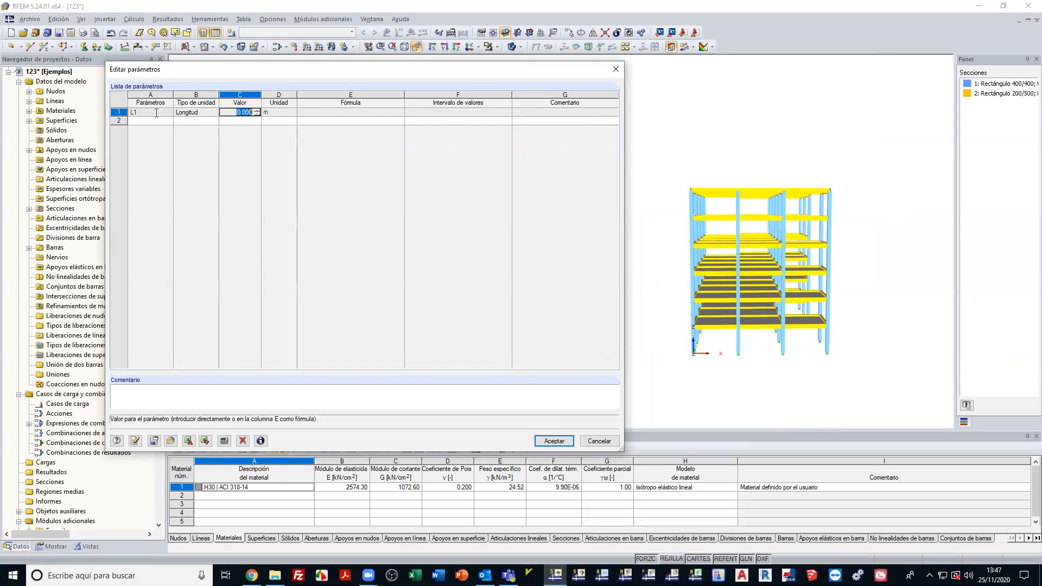
{"action": "type", "text": "5"}
Add the comment "Longitud pórtico 1 en x" to parameter L1, leave its formula empty and accept the parameter list
{"action": "key", "text": "Tab"}
{"action": "key", "text": "Tab"}
{"action": "key", "text": "Tab"}
{"action": "key", "text": "Tab"}
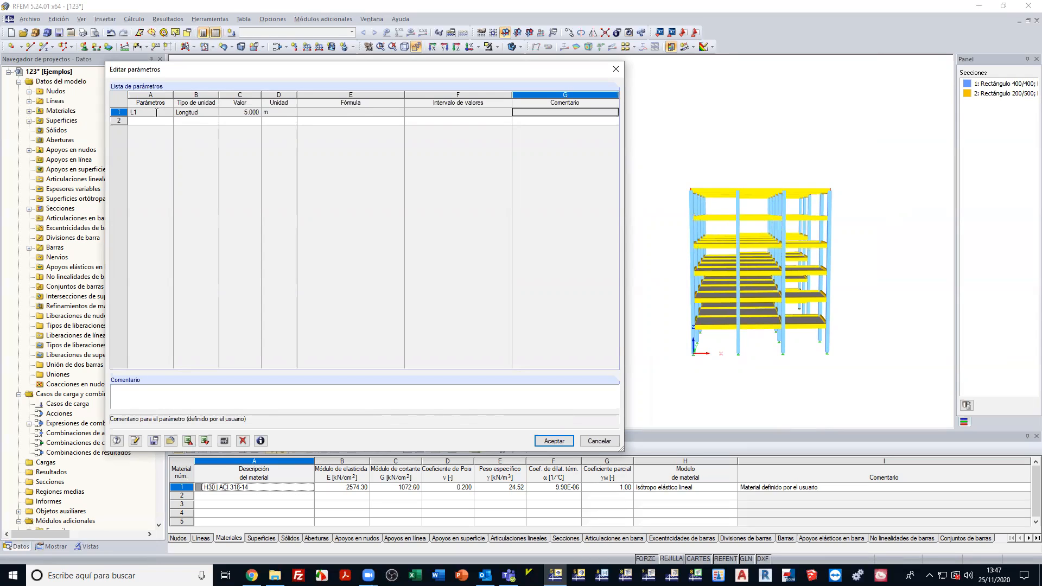
{"action": "type", "text": "Longitud pórtico 1 en x"}
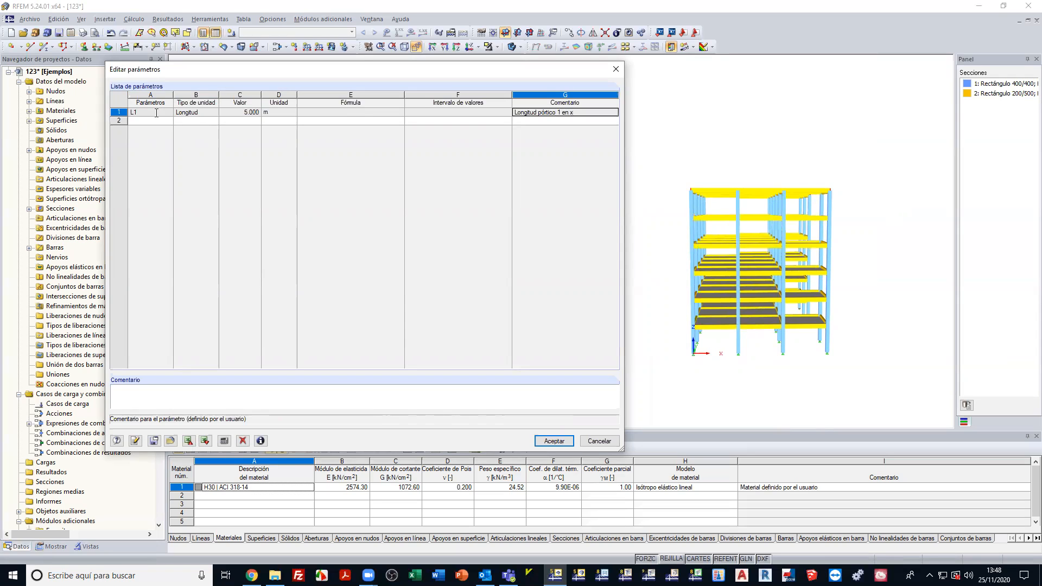
{"action": "left_click", "coordinate": [240, 111]}
{"action": "left_click", "coordinate": [377, 112]}
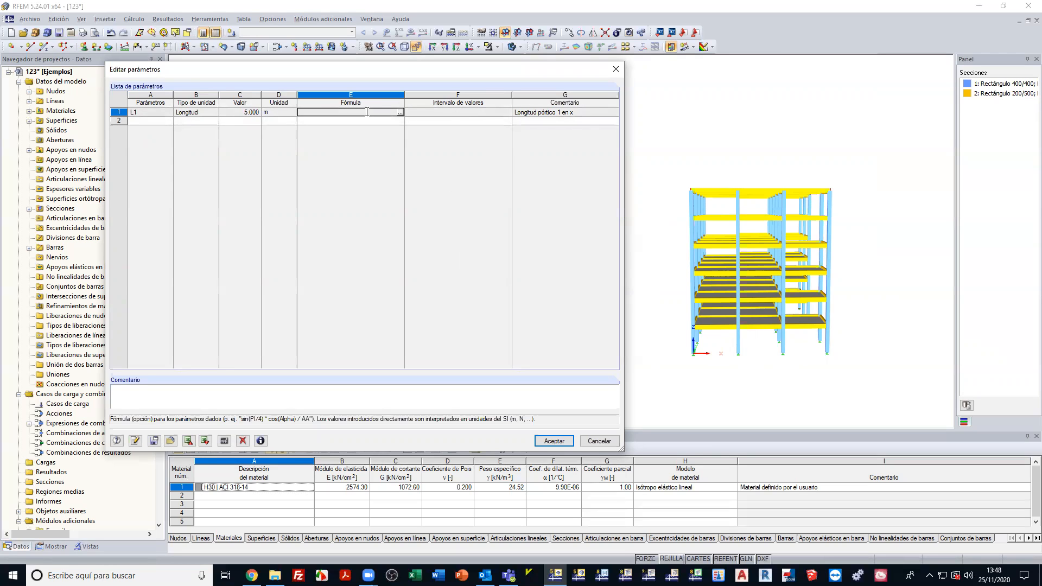
{"action": "left_click", "coordinate": [554, 441]}
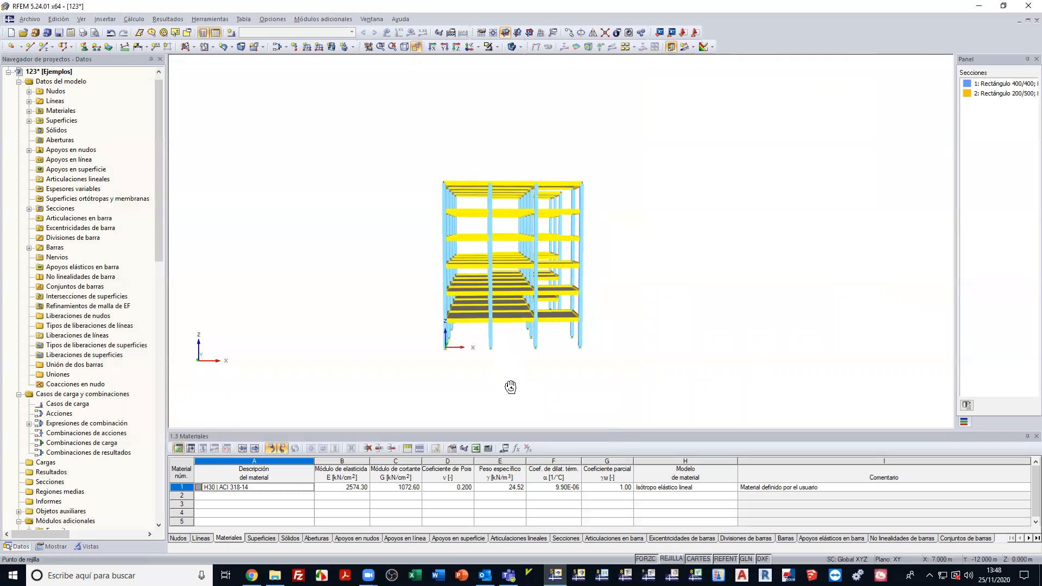
Select the whole second frame from the origin along X, with its columns, beams, nodes and supports, and check the selection
{"action": "left_click", "coordinate": [490, 282]}
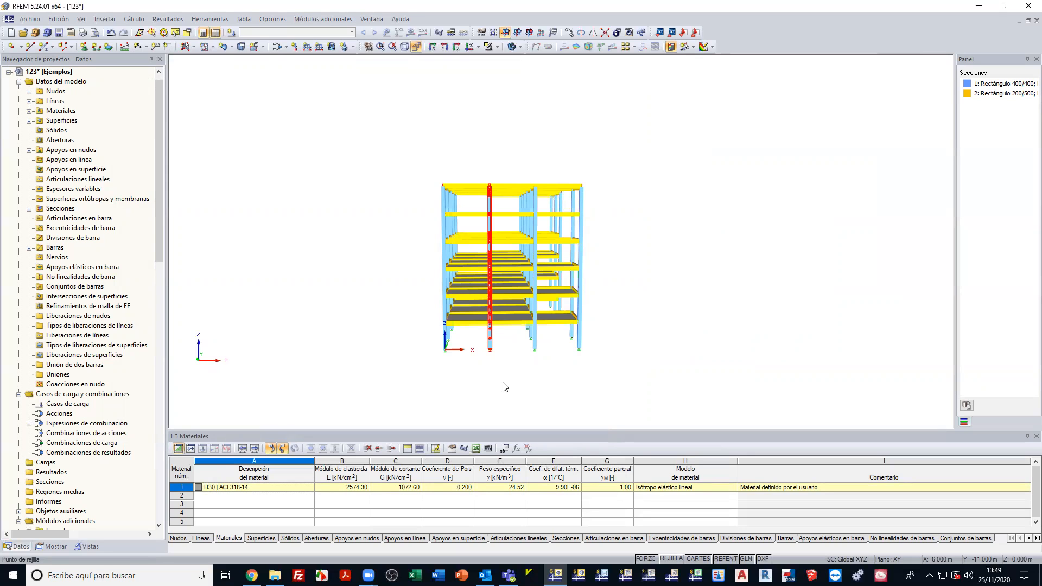
{"action": "middle_click_drag", "start_coordinate": [571, 375], "coordinate": [246, 387], "text": "ctrl"}
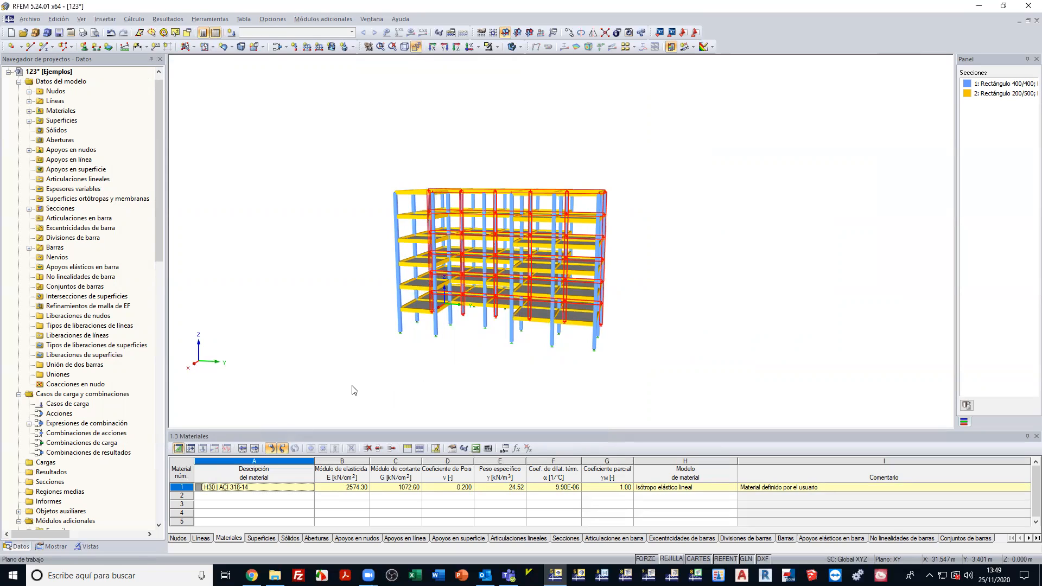
{"action": "middle_click_drag", "start_coordinate": [423, 368], "coordinate": [745, 354], "text": "ctrl"}
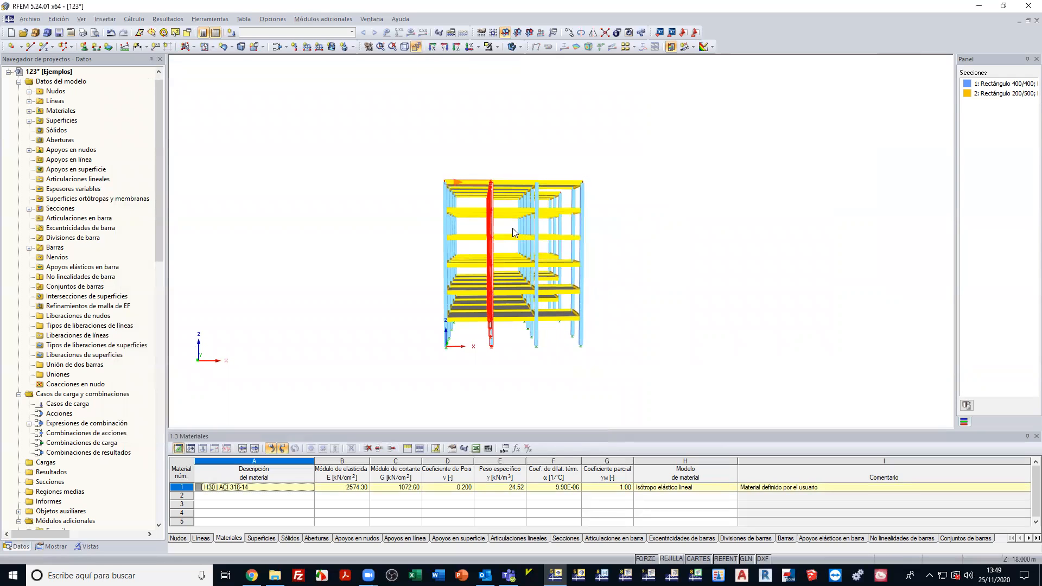
{"action": "scroll", "coordinate": [512, 228], "scroll_direction": "up", "scroll_amount": 3}
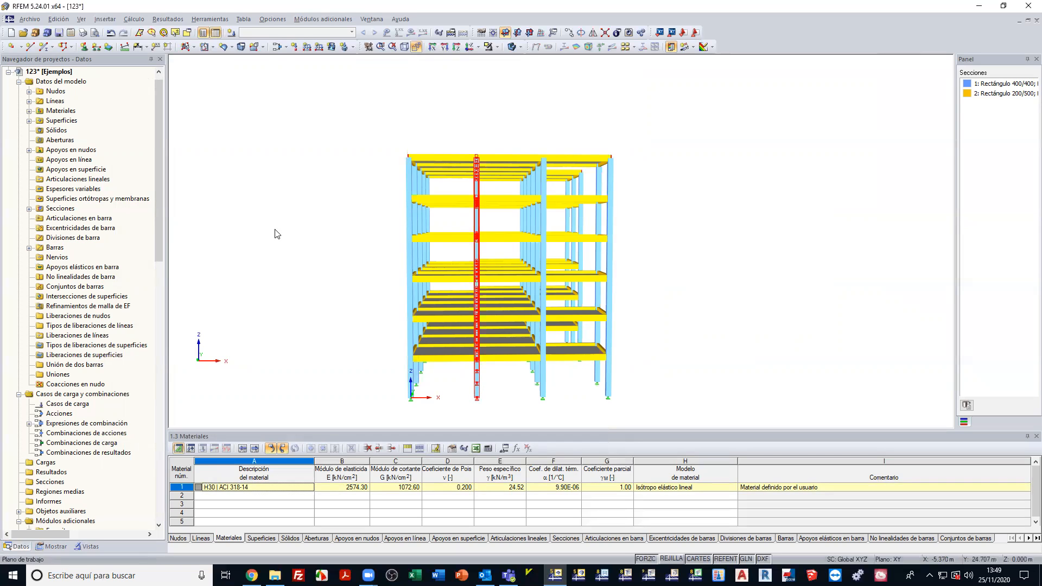
Check the L1 entry in the parameter list and close the list
{"action": "left_click", "coordinate": [58, 19]}
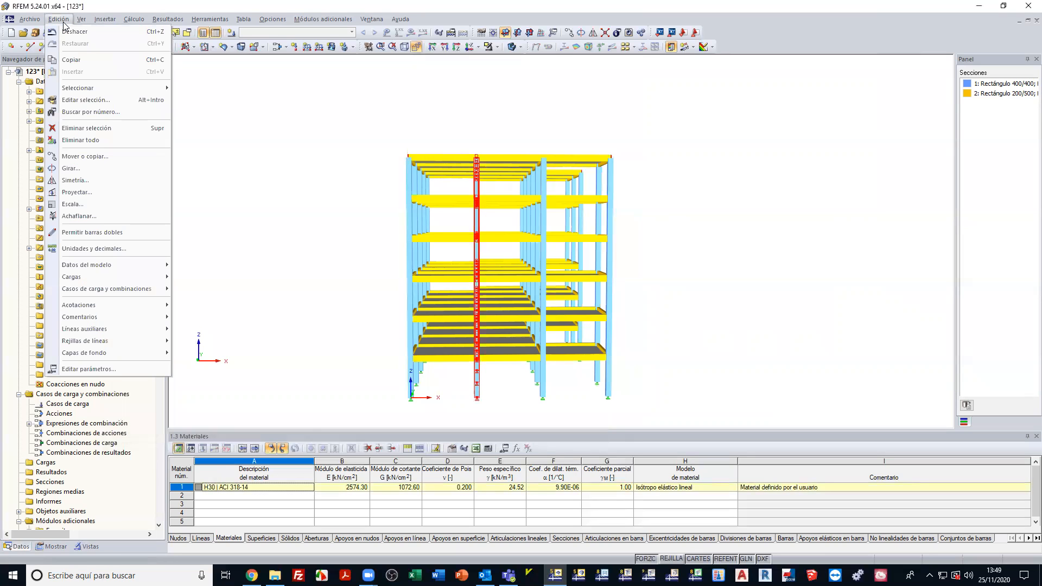
{"action": "left_click", "coordinate": [116, 370]}
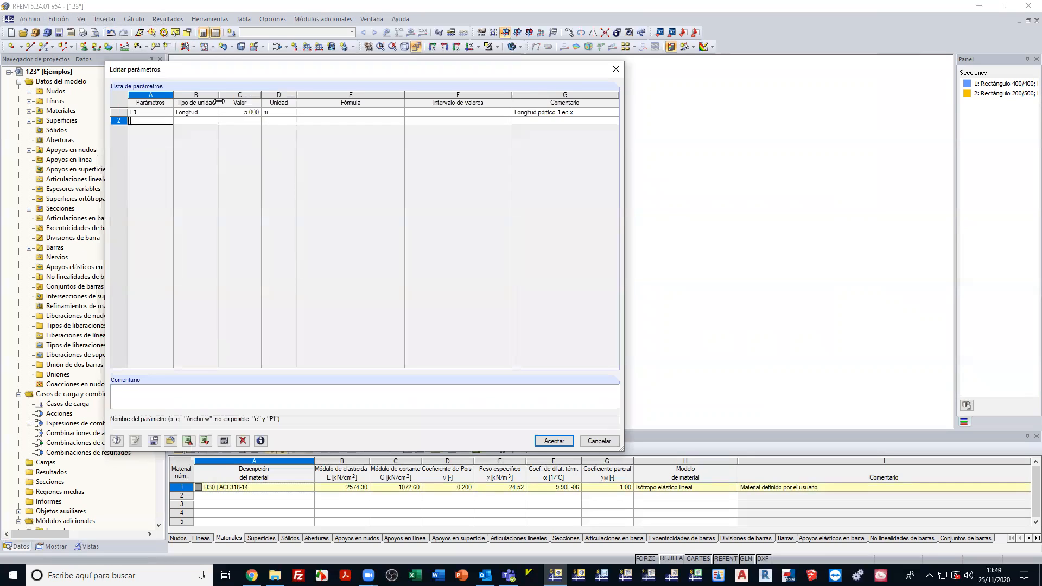
{"action": "left_click", "coordinate": [554, 440]}
Open the selected frame's nodes for joint editing and keep the Cartesiano coordinate system
{"action": "right_click", "coordinate": [477, 164]}
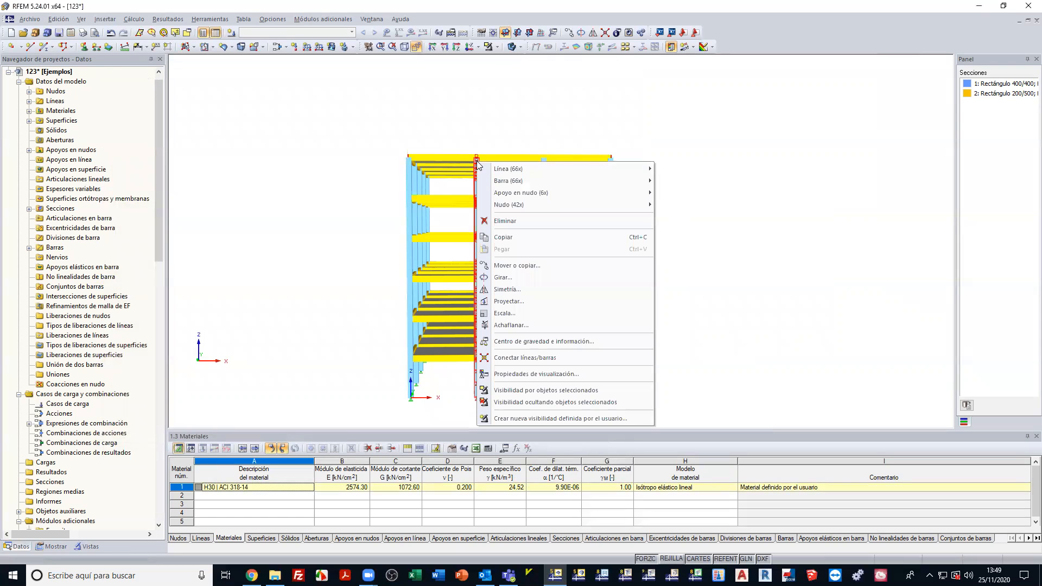
{"action": "mouse_move", "coordinate": [524, 208]}
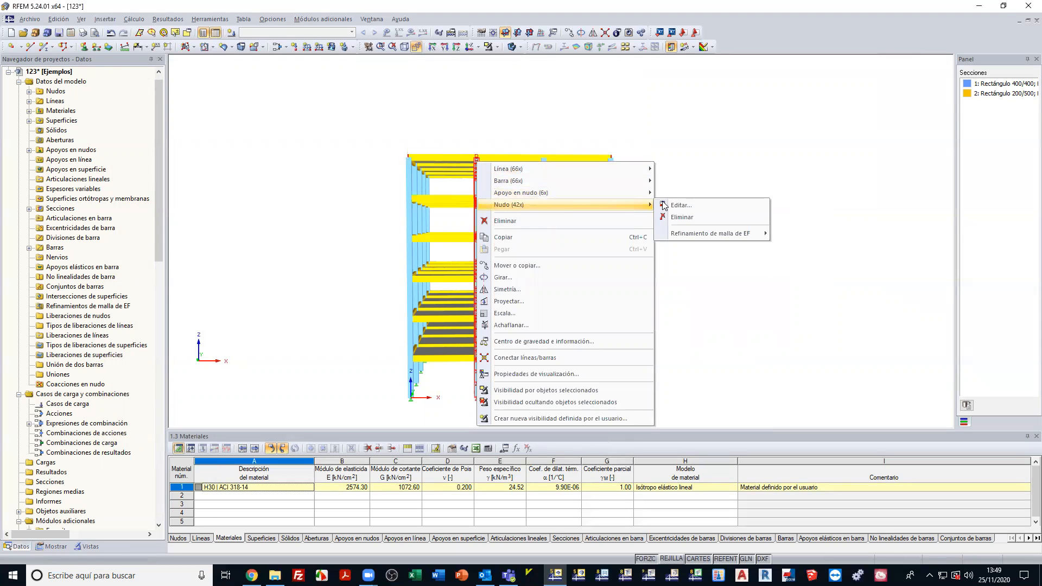
{"action": "left_click", "coordinate": [692, 202]}
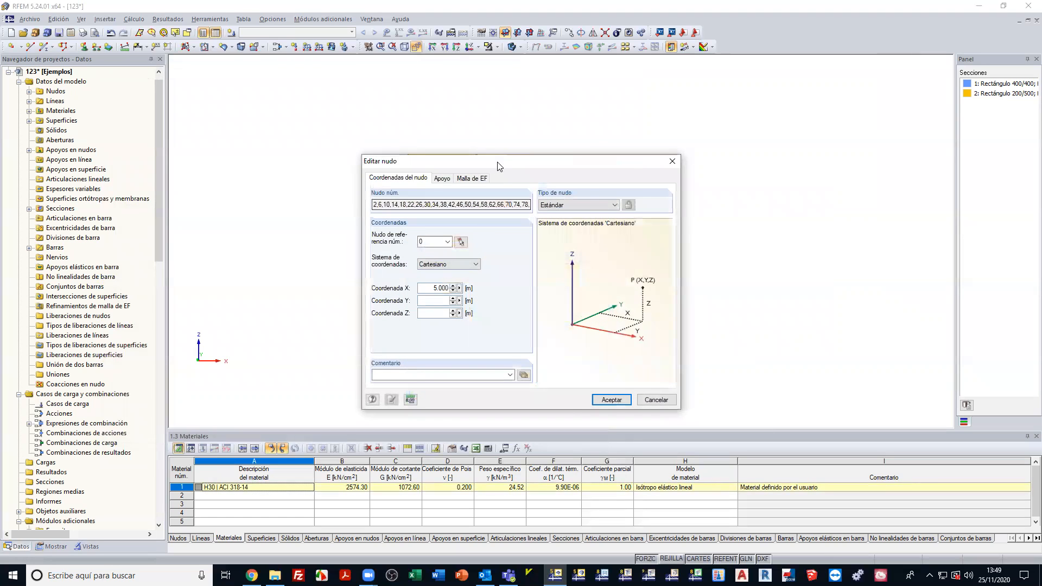
{"action": "left_click_drag", "start_coordinate": [497, 165], "coordinate": [710, 165]}
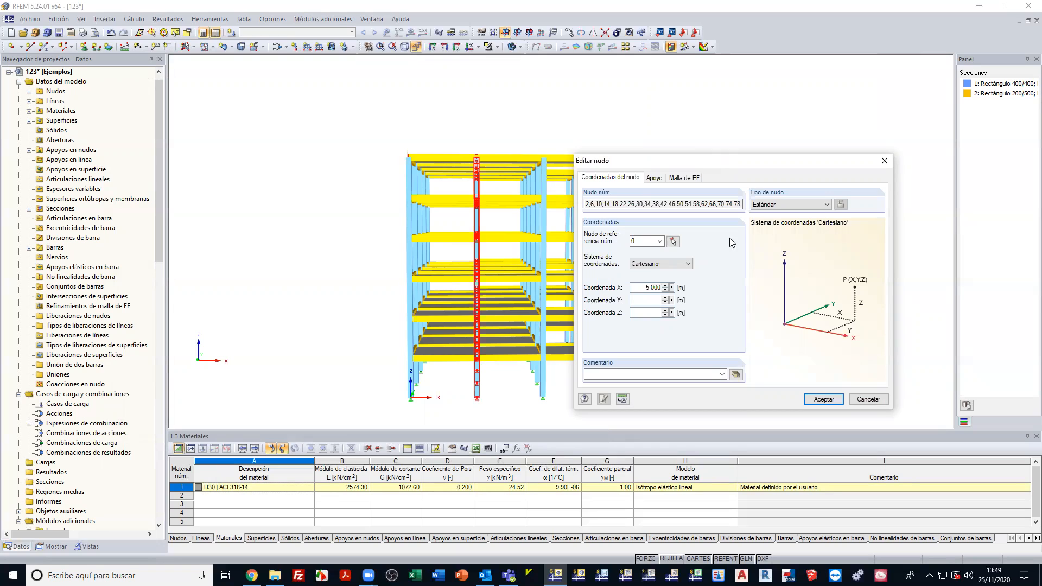
{"action": "left_click", "coordinate": [683, 264]}
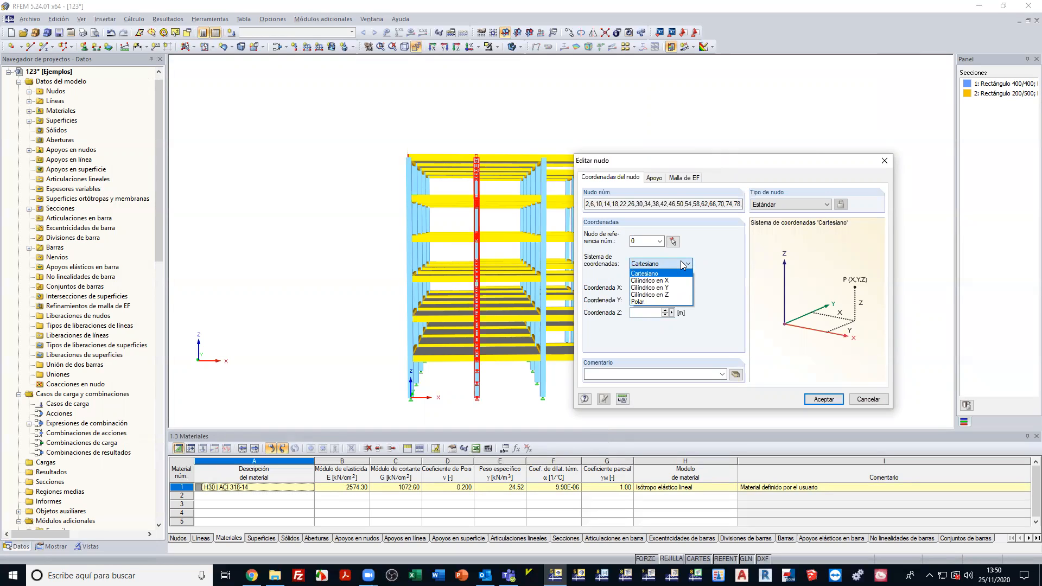
{"action": "left_click", "coordinate": [683, 264]}
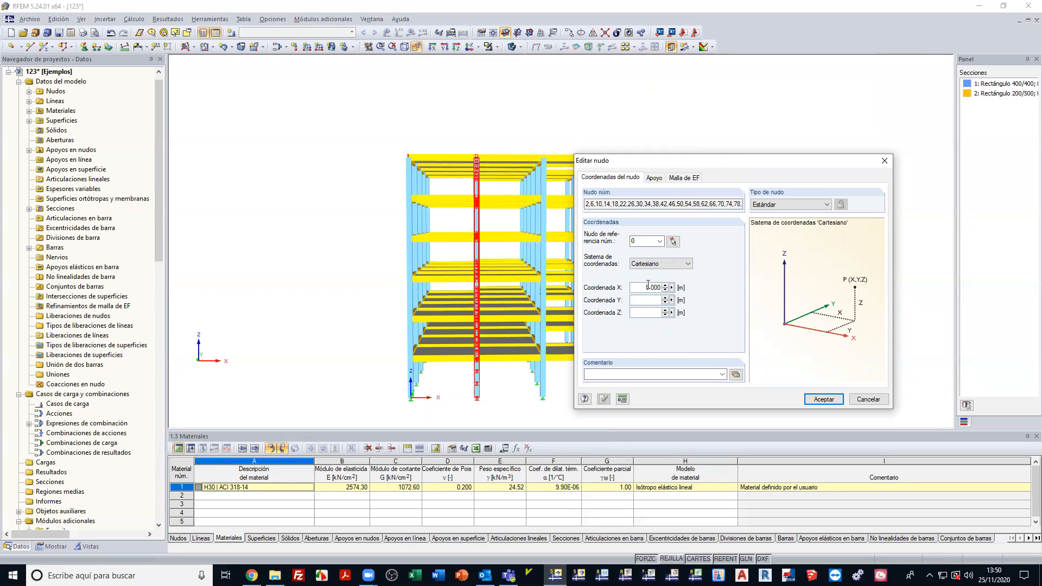
Assign the formula L1 to the X coordinate of the selected frame's nodes and accept the edit
{"action": "double_click", "coordinate": [656, 288]}
{"action": "right_click", "coordinate": [668, 292]}
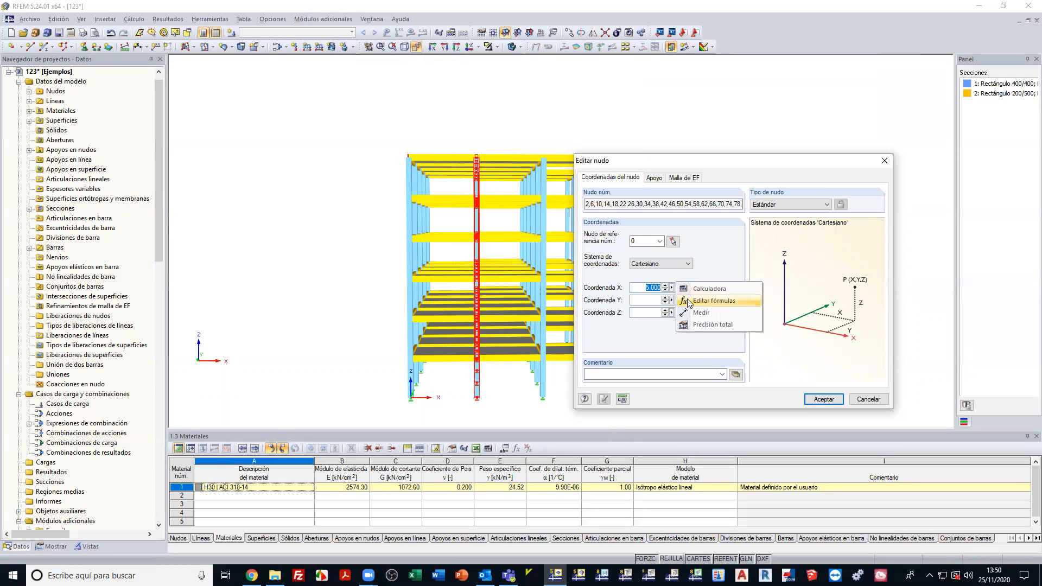
{"action": "left_click", "coordinate": [706, 298]}
{"action": "double_click", "coordinate": [538, 184]}
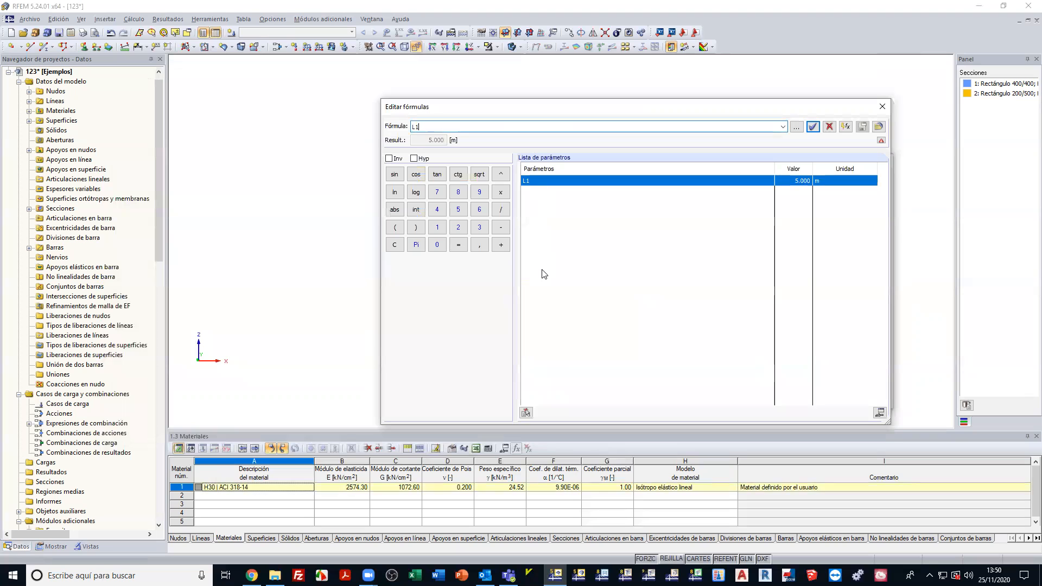
{"action": "left_click", "coordinate": [813, 126]}
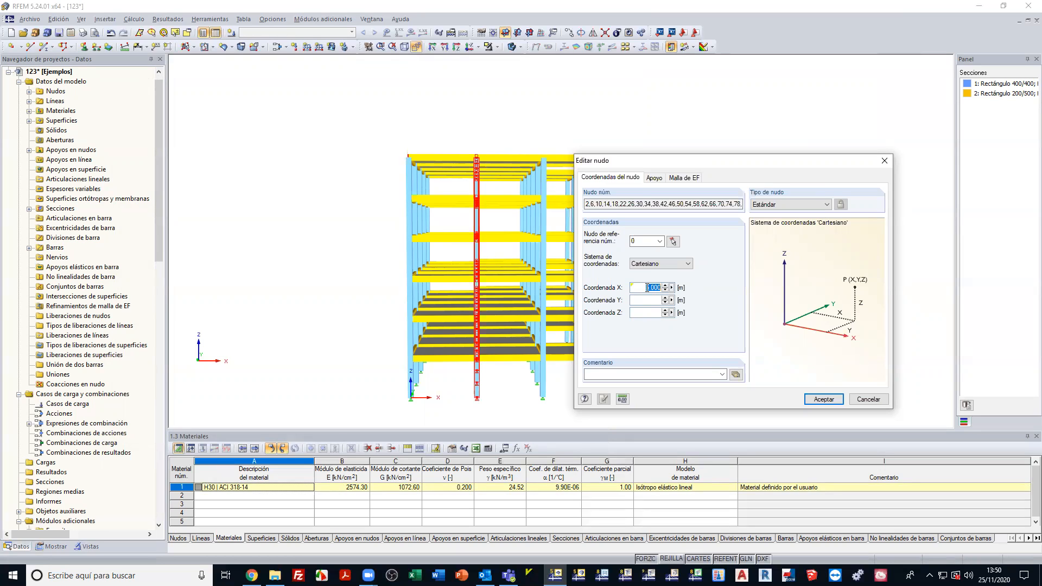
{"action": "left_click", "coordinate": [819, 401]}
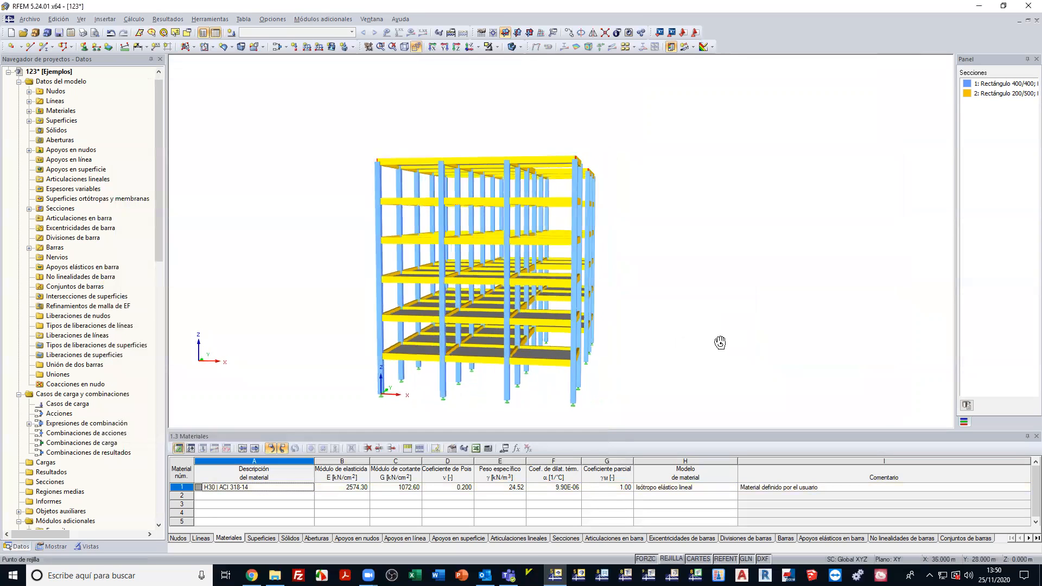
Set parameter L1 to 3 m, apply it to the model and check the second frame's position
{"action": "middle_click_drag", "start_coordinate": [686, 355], "coordinate": [708, 317], "text": "ctrl"}
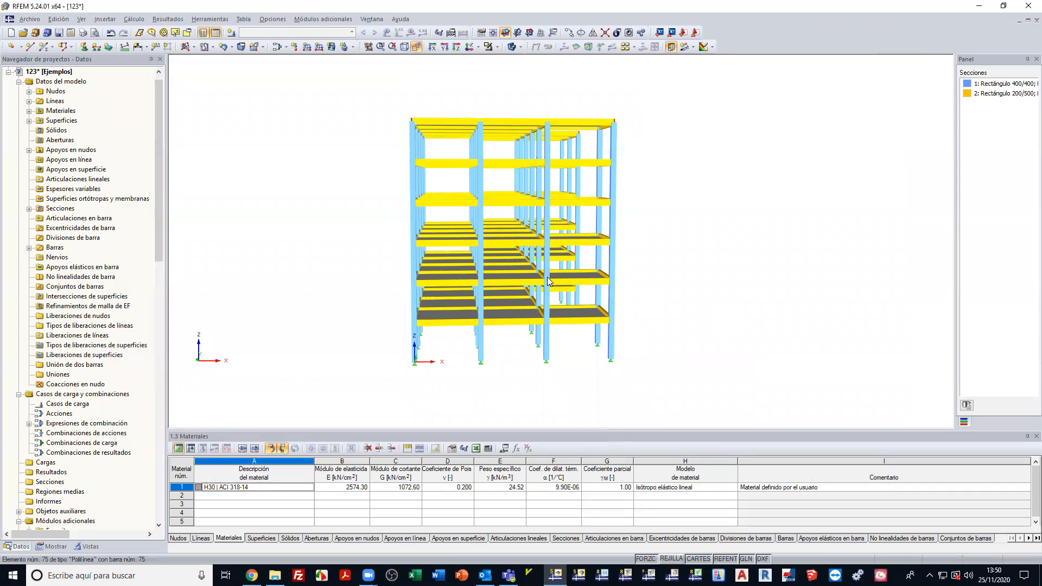
{"action": "mouse_move", "coordinate": [688, 276]}
{"action": "middle_mouse_down", "text": "ctrl"}
{"action": "mouse_move", "coordinate": [673, 236]}
{"action": "mouse_move", "coordinate": [663, 274]}
{"action": "mouse_move", "coordinate": [683, 281]}
{"action": "middle_mouse_up", "text": "ctrl"}
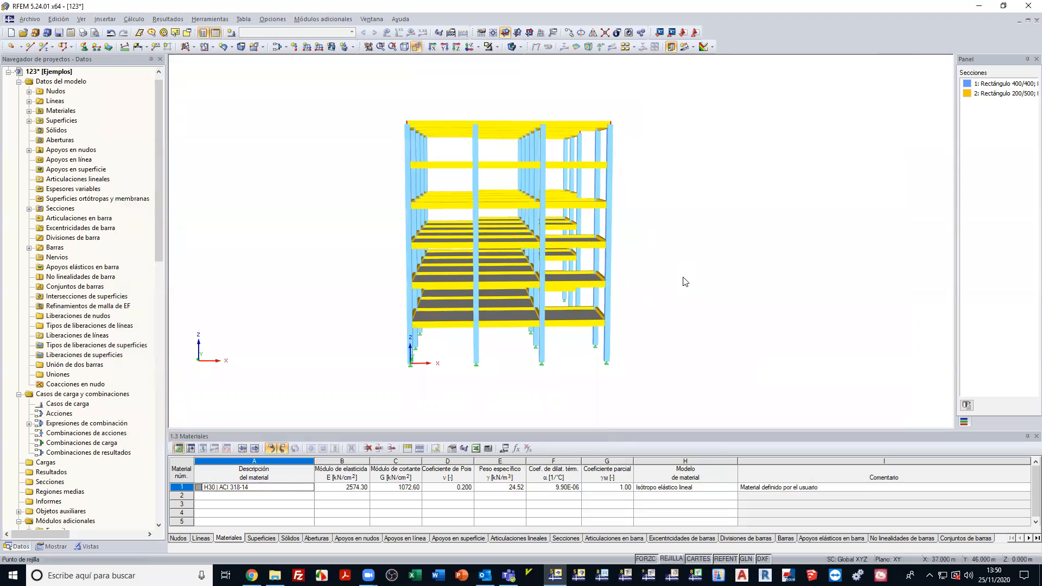
{"action": "left_click", "coordinate": [64, 18]}
{"action": "left_click", "coordinate": [87, 369]}
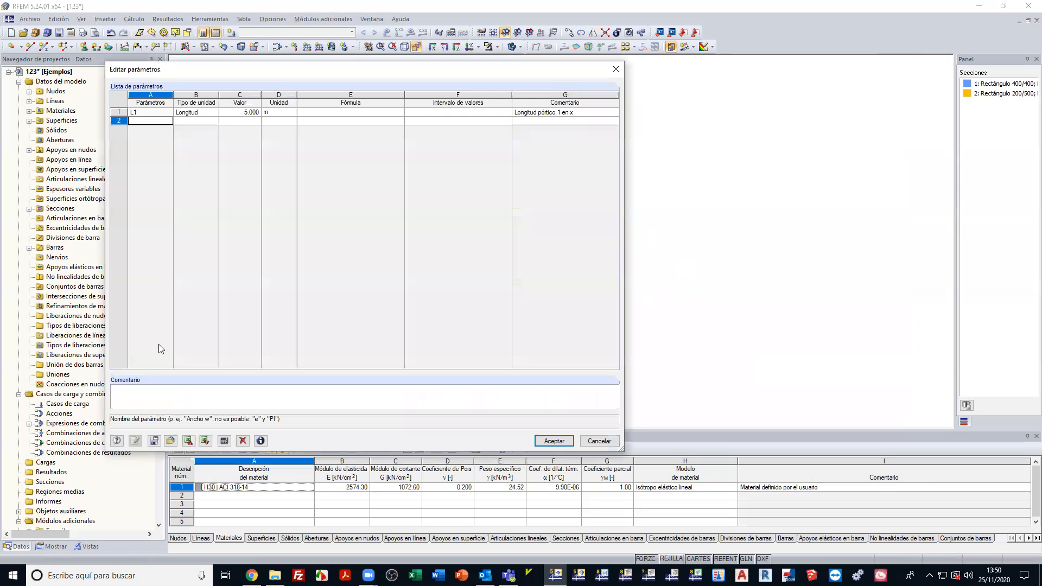
{"action": "middle_click_drag", "start_coordinate": [649, 193], "coordinate": [878, 204]}
{"action": "scroll", "coordinate": [878, 203], "scroll_direction": "up", "scroll_amount": 2}
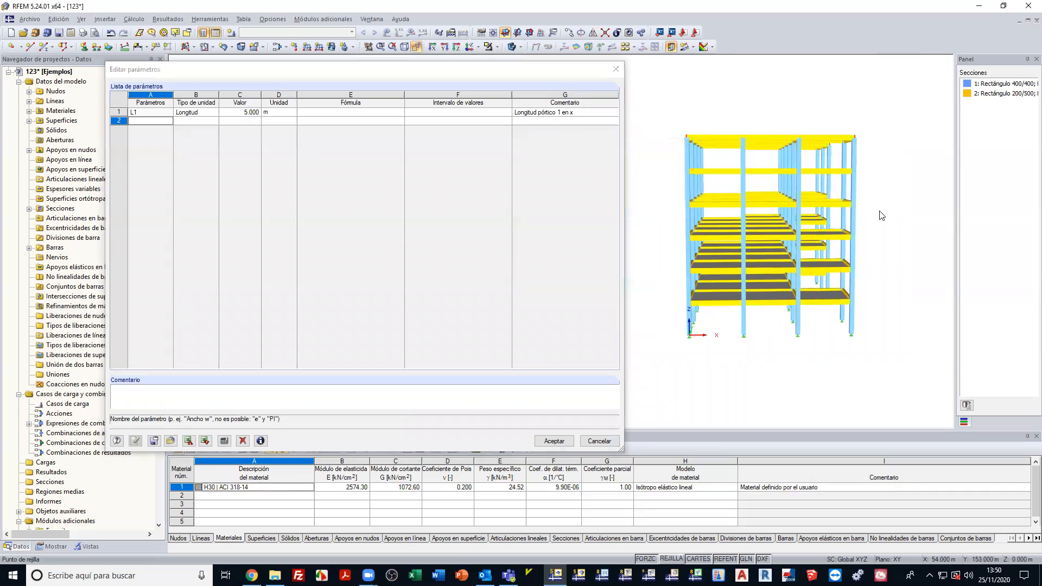
{"action": "left_click", "coordinate": [247, 113]}
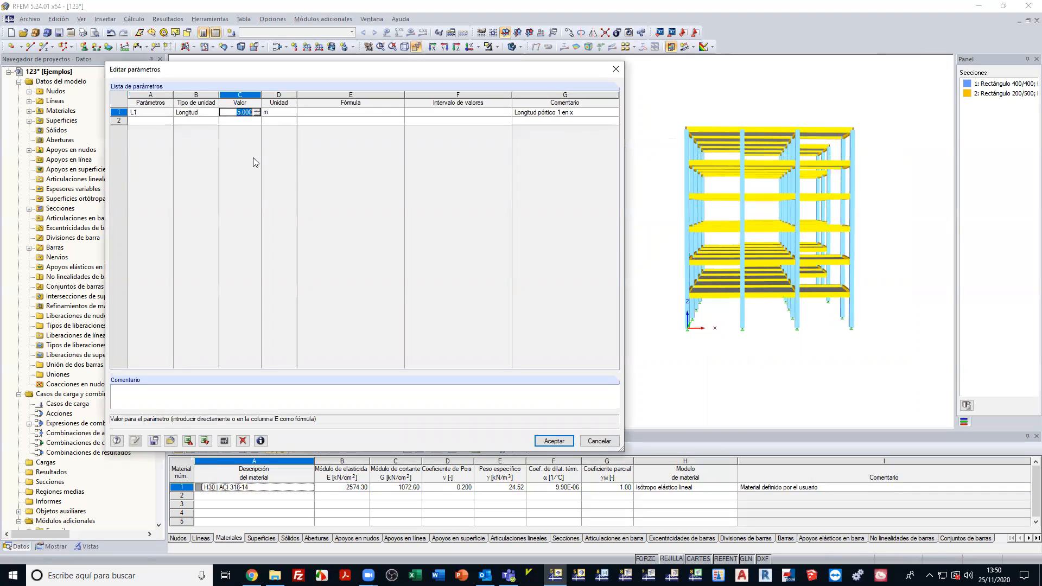
{"action": "type", "text": "3"}
{"action": "key", "text": "Tab"}
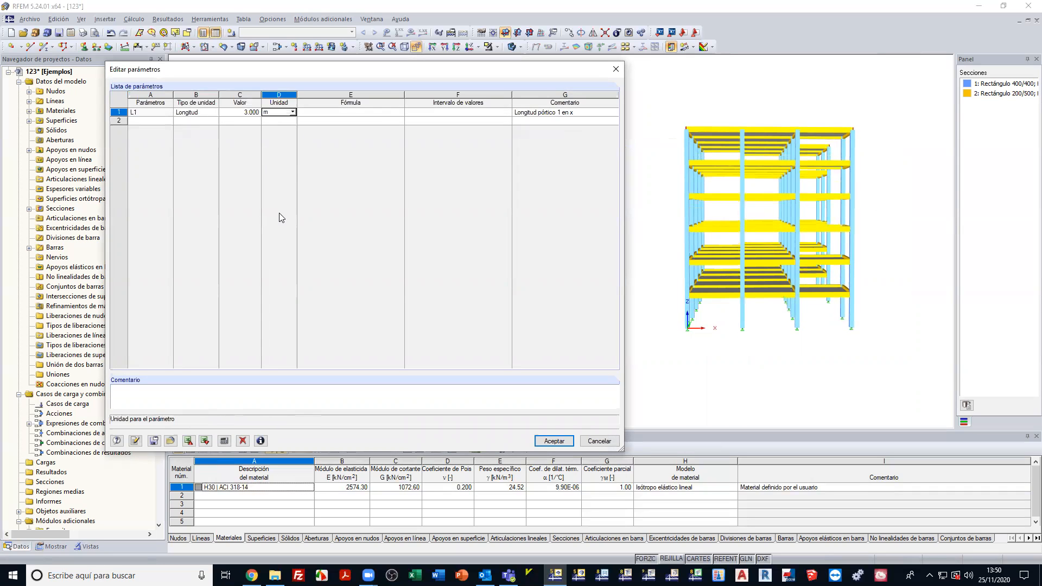
{"action": "left_click", "coordinate": [135, 441]}
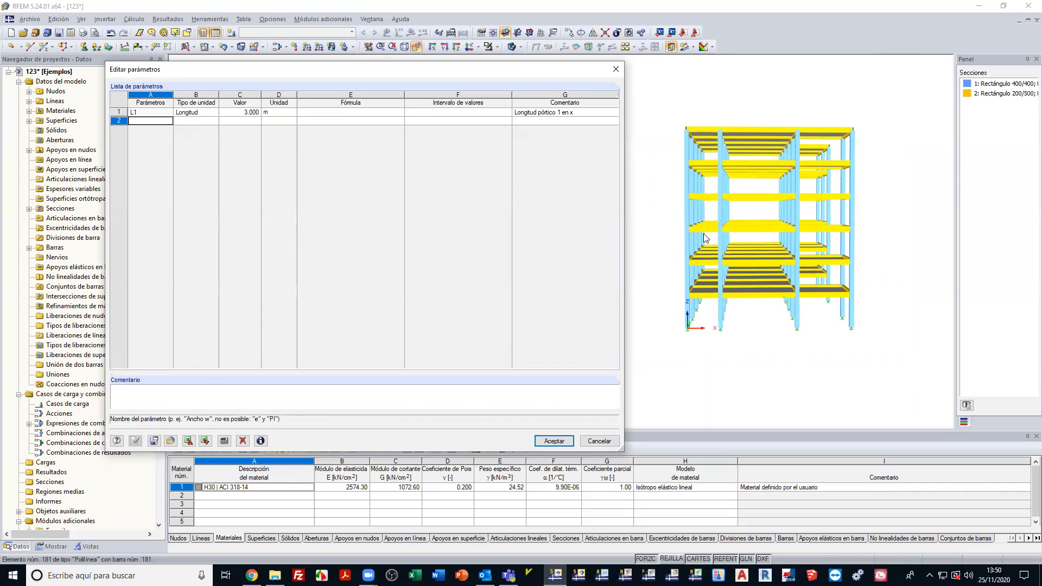
{"action": "scroll", "coordinate": [728, 240], "scroll_direction": "up", "scroll_amount": 2}
{"action": "scroll", "coordinate": [728, 240], "scroll_direction": "up", "scroll_amount": 3}
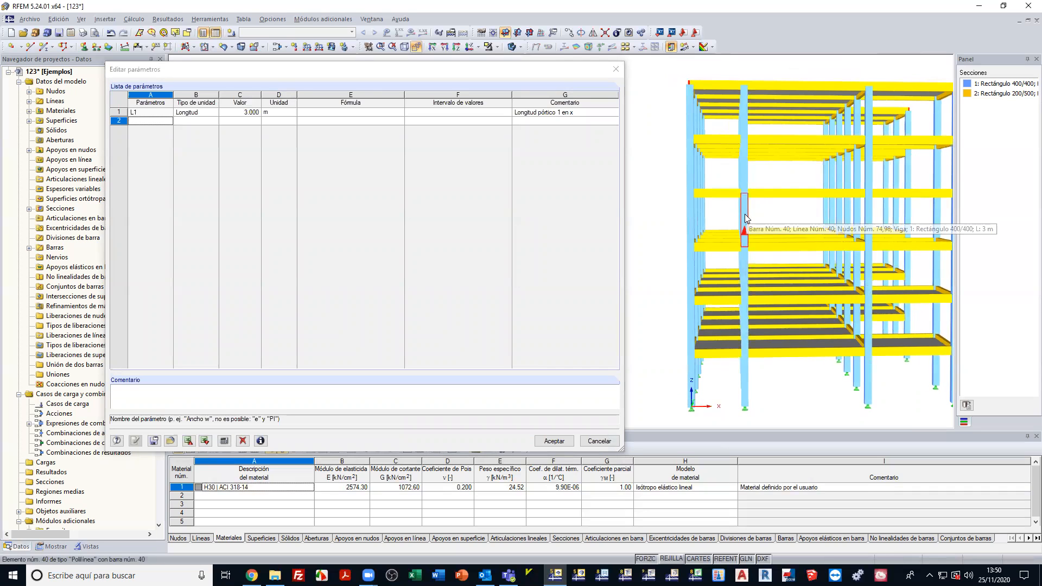
Set parameter L1 to 7 m and apply it to the model to shift the second frame
{"action": "double_click", "coordinate": [250, 113]}
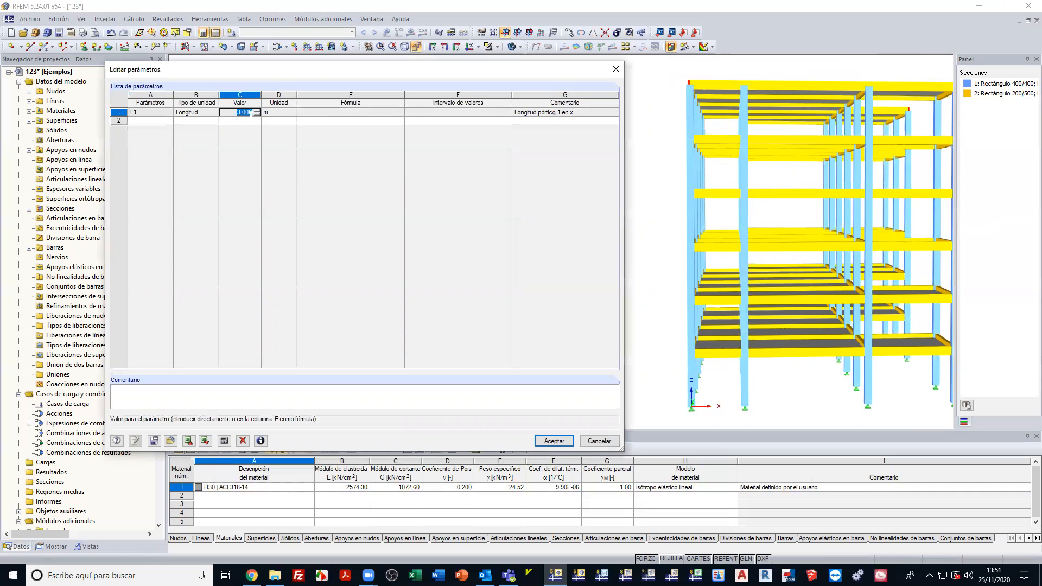
{"action": "type", "text": "7"}
{"action": "key", "text": "Return"}
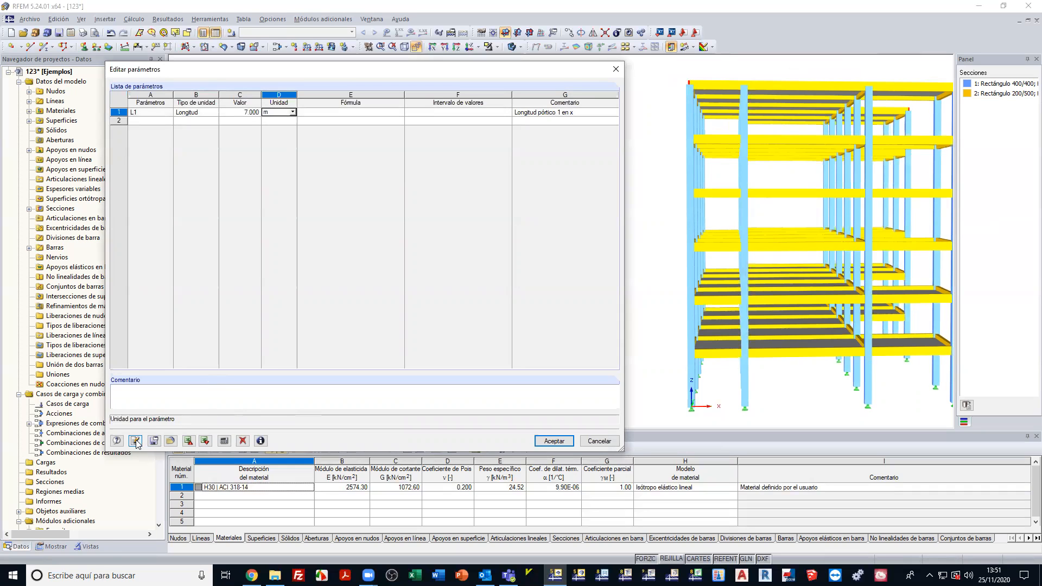
{"action": "key", "text": "Return"}
{"action": "left_click", "coordinate": [825, 217]}
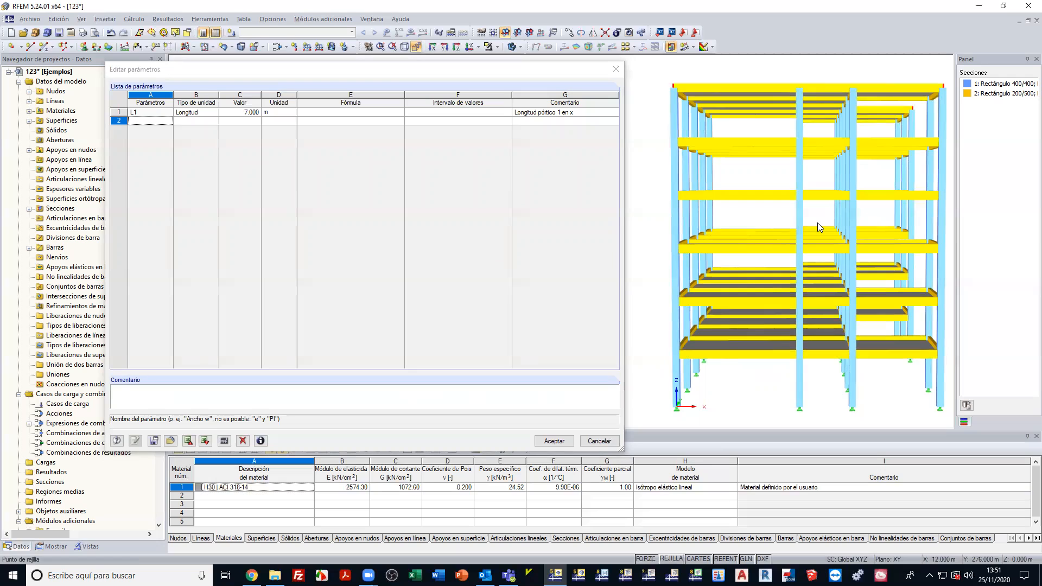
Look through the available unit types for the second row and add a new parameter named Q
{"action": "left_click", "coordinate": [139, 120]}
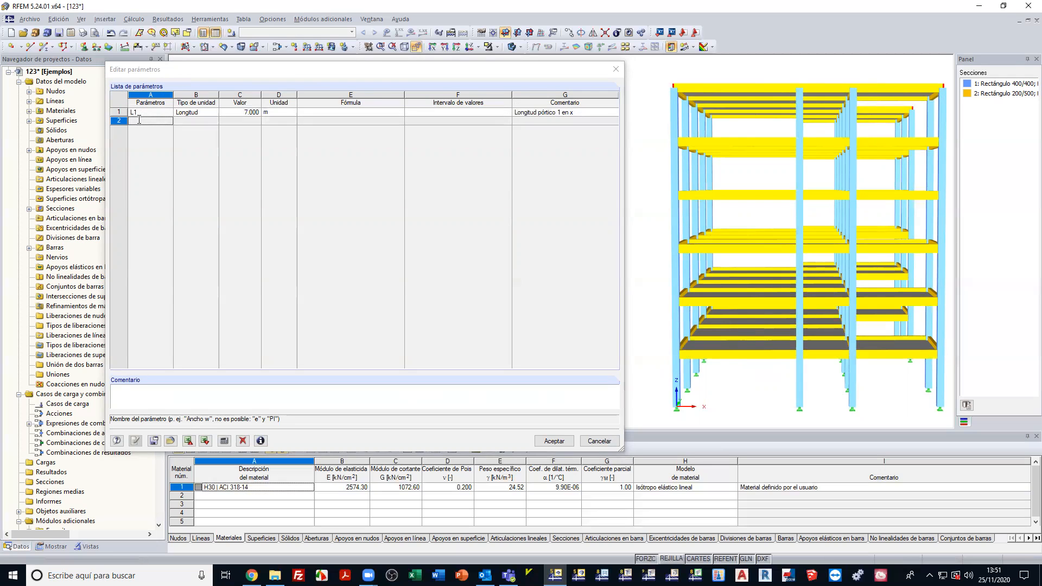
{"action": "left_click", "coordinate": [216, 123]}
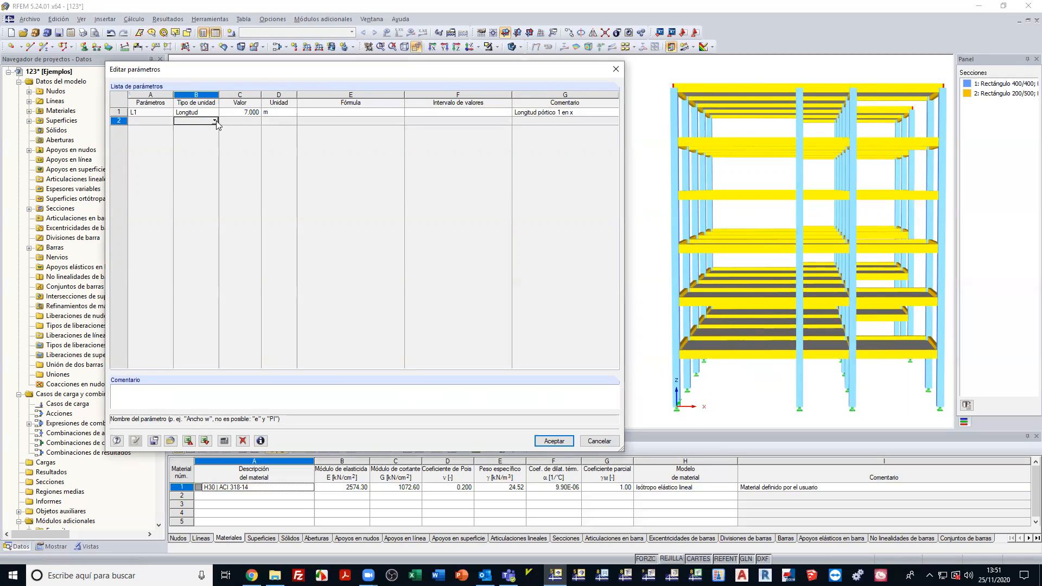
{"action": "left_click", "coordinate": [216, 121]}
{"action": "left_click_drag", "start_coordinate": [264, 161], "coordinate": [163, 132]}
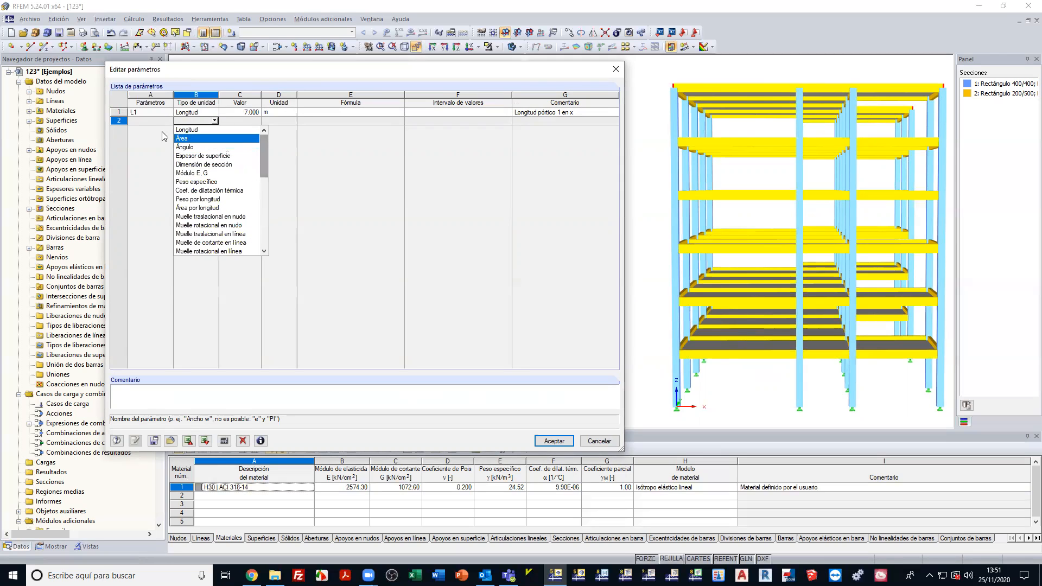
{"action": "left_click", "coordinate": [141, 120]}
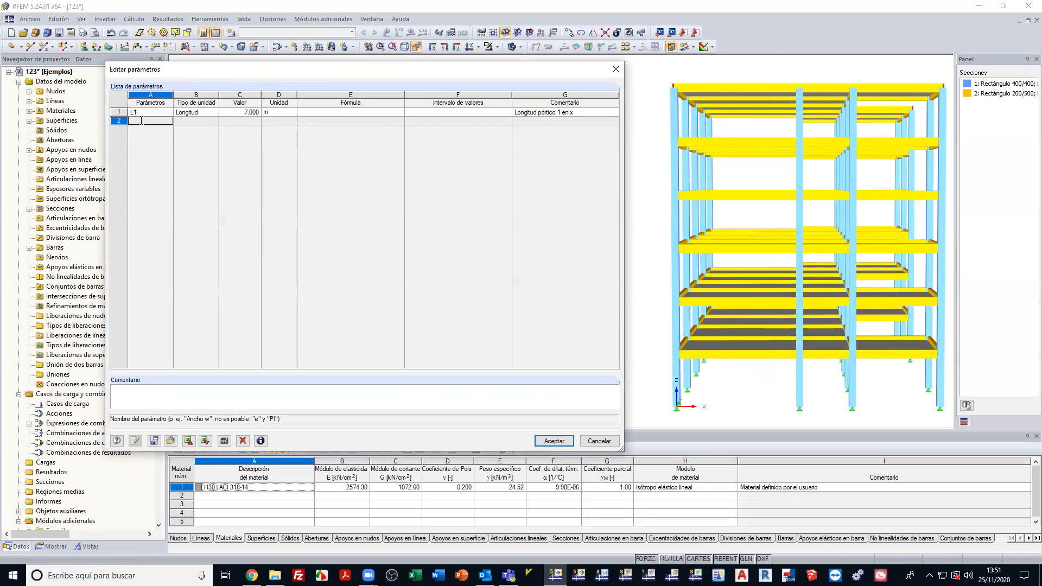
{"action": "type", "text": "F"}
{"action": "key", "text": "BackSpace"}
{"action": "type", "text": "Q"}
{"action": "key", "text": "Tab"}
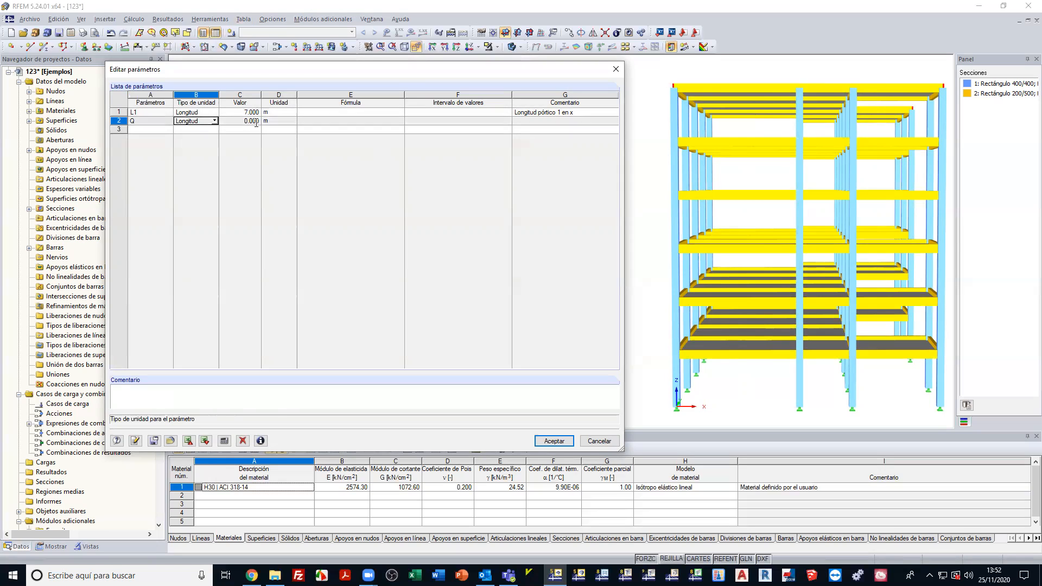
Give parameter Q the unit type Fuerza por área and a value of 5 kN/m², and accept the parameter list
{"action": "left_click", "coordinate": [238, 121]}
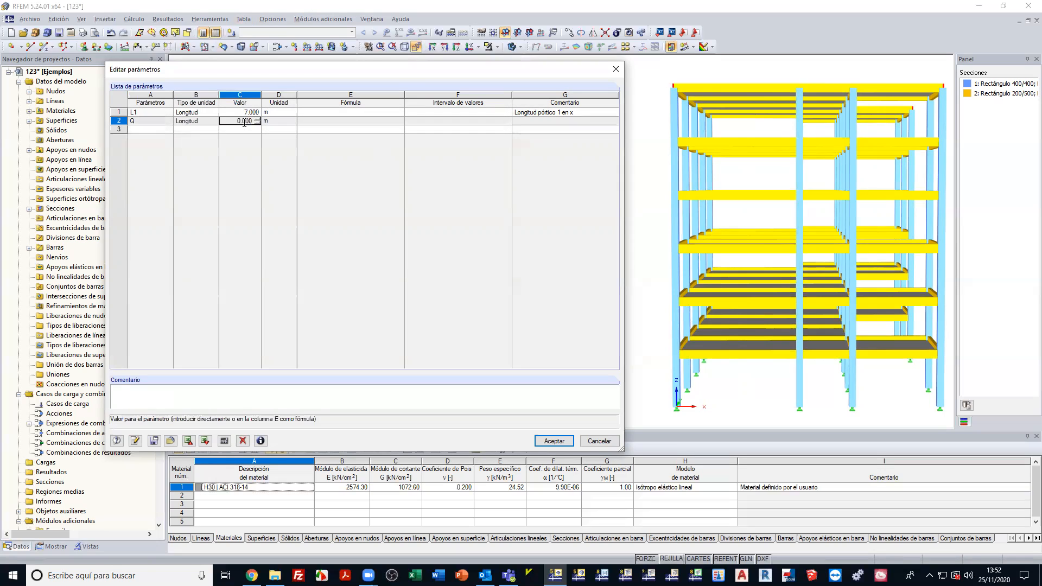
{"action": "left_click", "coordinate": [208, 121]}
{"action": "left_click", "coordinate": [215, 121]}
{"action": "scroll", "coordinate": [221, 168], "scroll_direction": "down", "scroll_amount": 5}
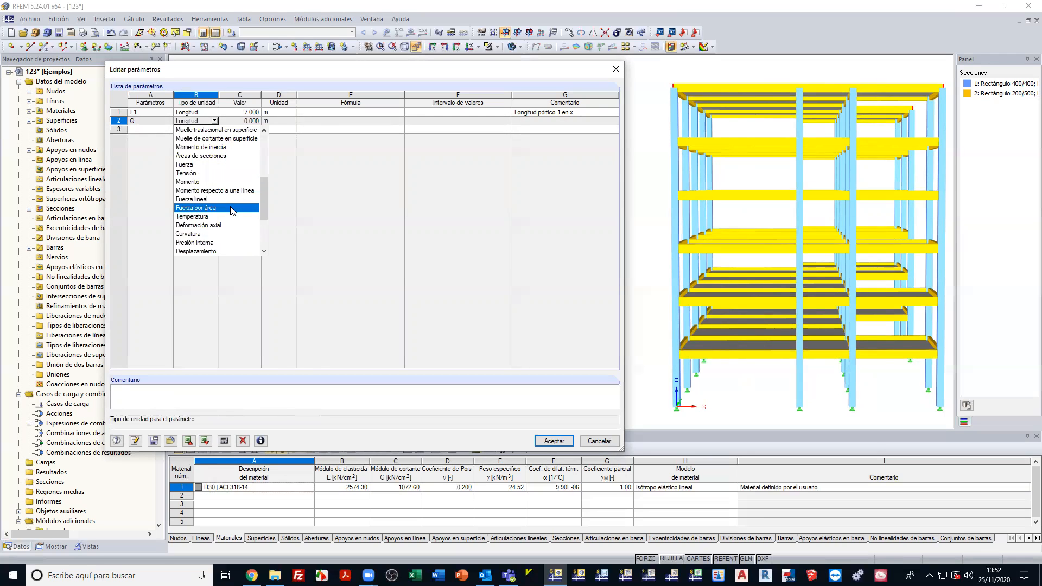
{"action": "left_click", "coordinate": [234, 208]}
{"action": "left_click", "coordinate": [245, 121]}
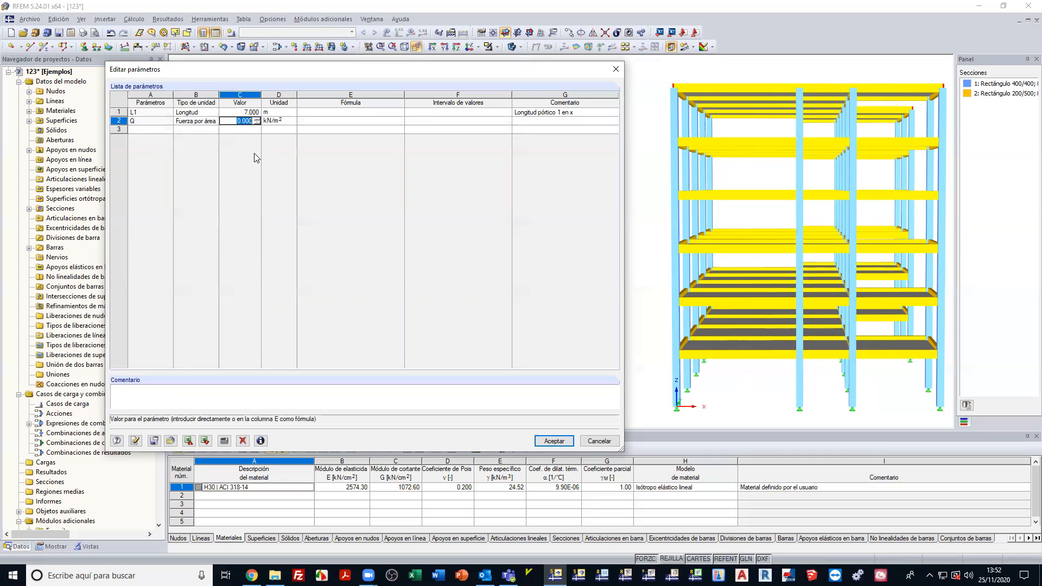
{"action": "type", "text": "5"}
{"action": "key", "text": "Tab"}
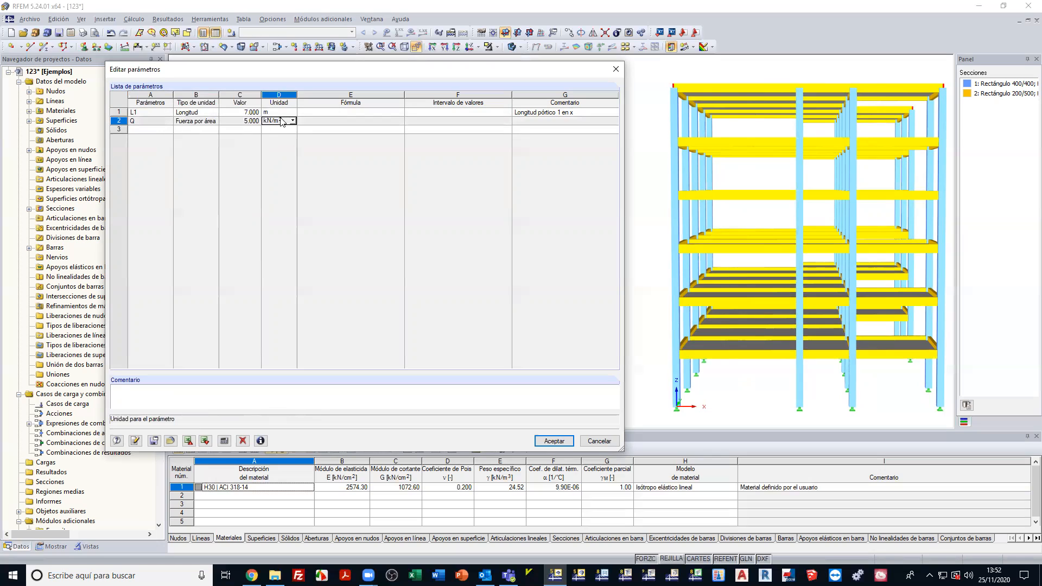
{"action": "left_click", "coordinate": [397, 123]}
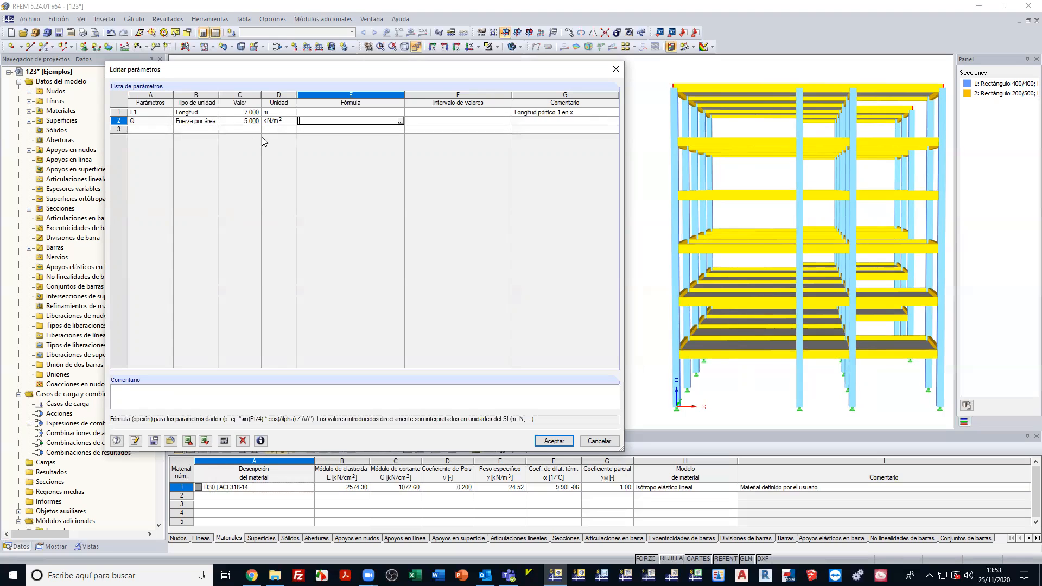
{"action": "left_click", "coordinate": [553, 442]}
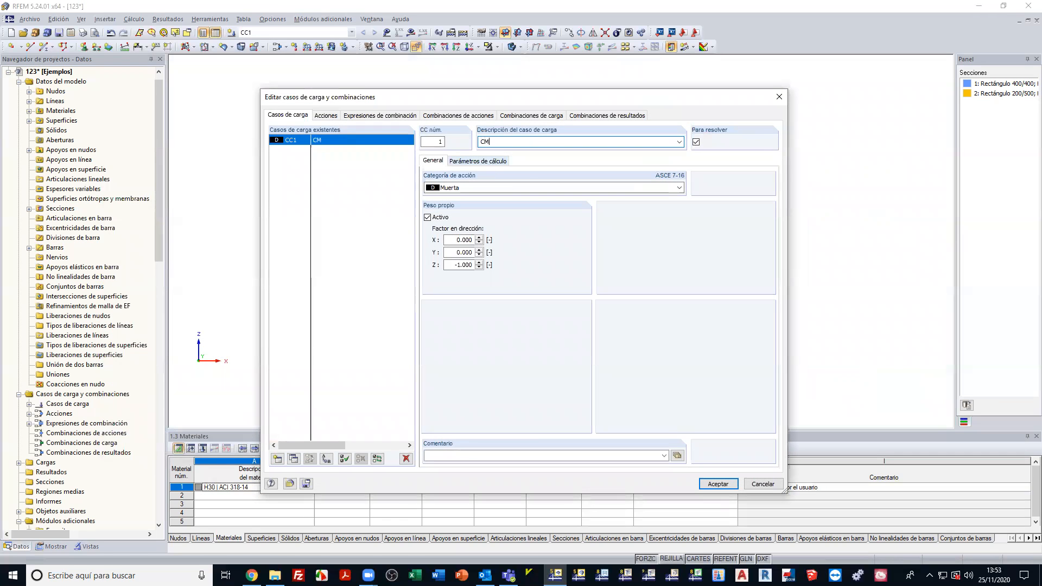
Accept load case CM and assign the formula -Q to the magnitude of a new uniform surface load in direction ZL
{"action": "left_click", "coordinate": [718, 485]}
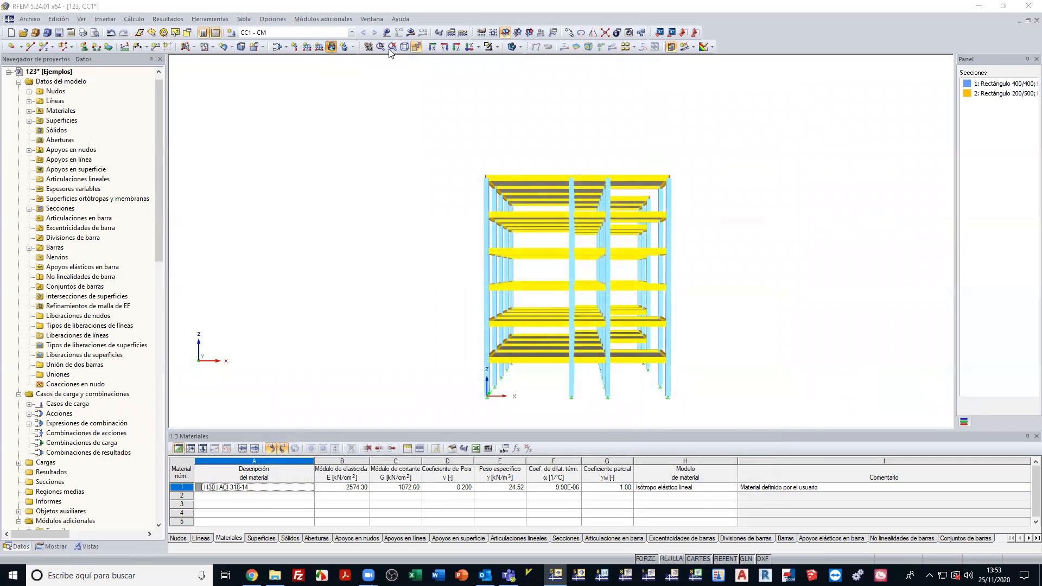
{"action": "left_click", "coordinate": [391, 48]}
{"action": "double_click", "coordinate": [425, 344]}
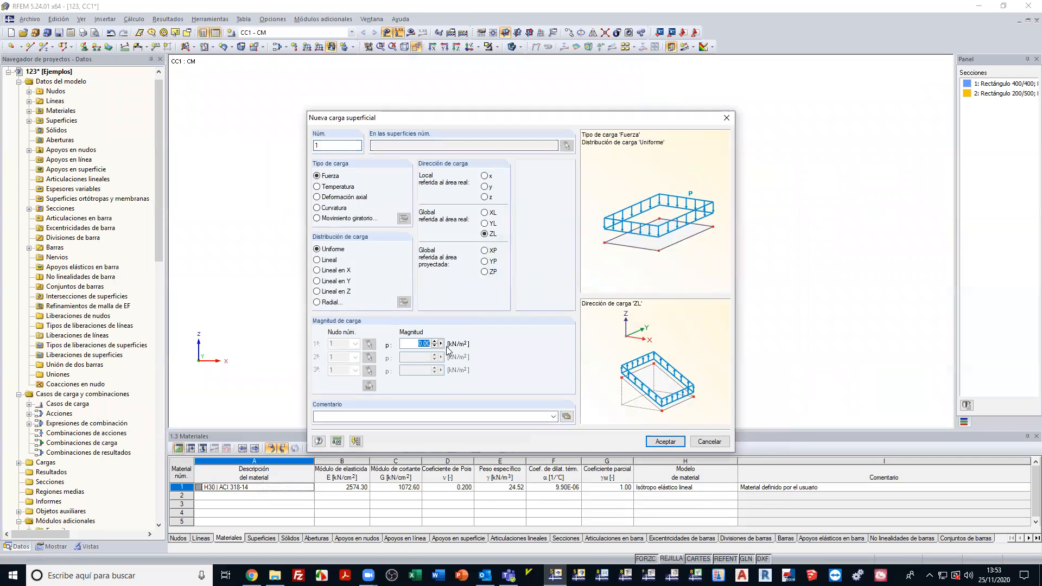
{"action": "left_click", "coordinate": [440, 344]}
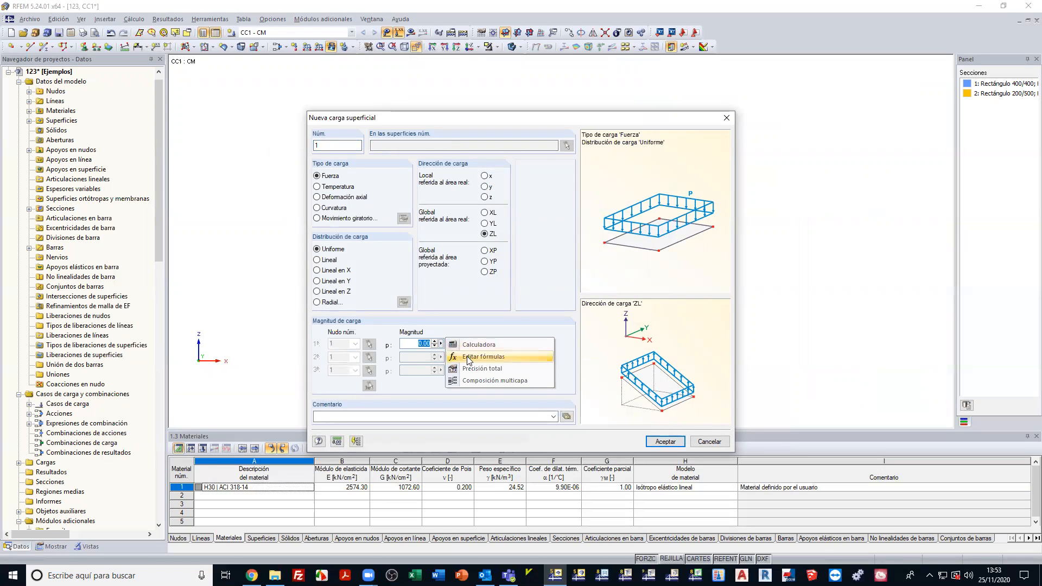
{"action": "left_click", "coordinate": [469, 358]}
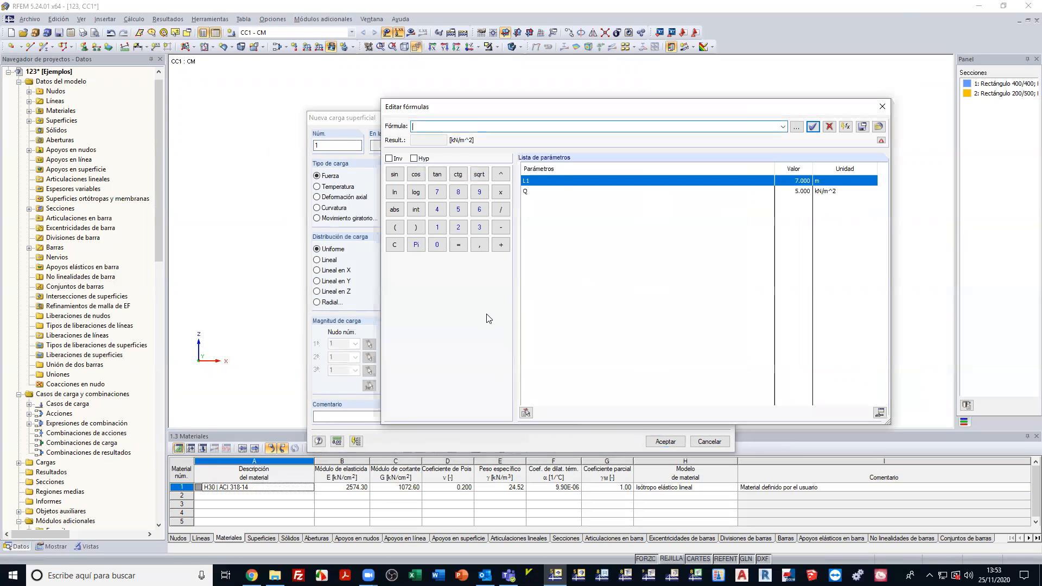
{"action": "double_click", "coordinate": [536, 191]}
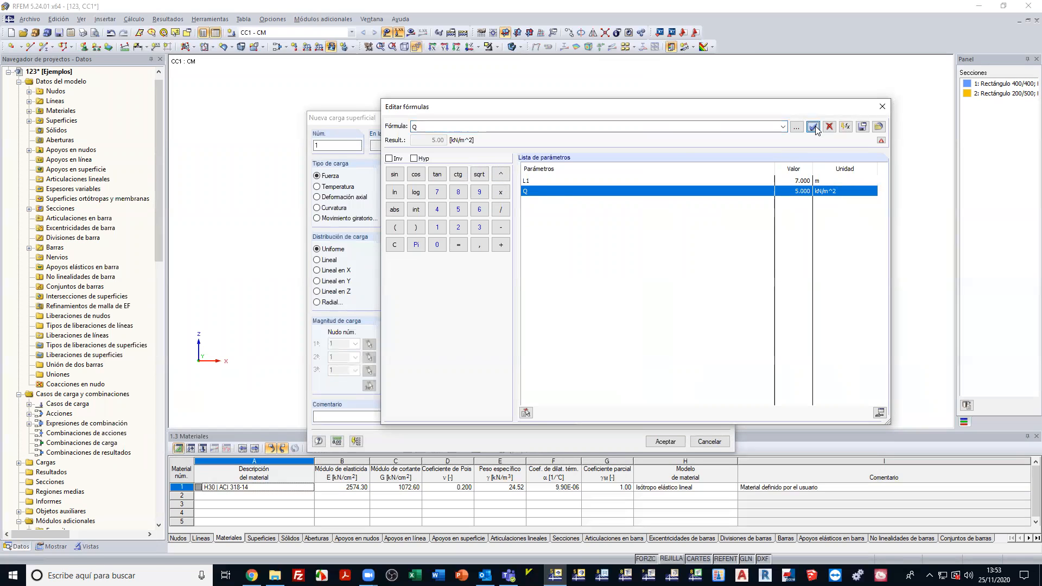
{"action": "left_click", "coordinate": [413, 126]}
{"action": "type", "text": "-"}
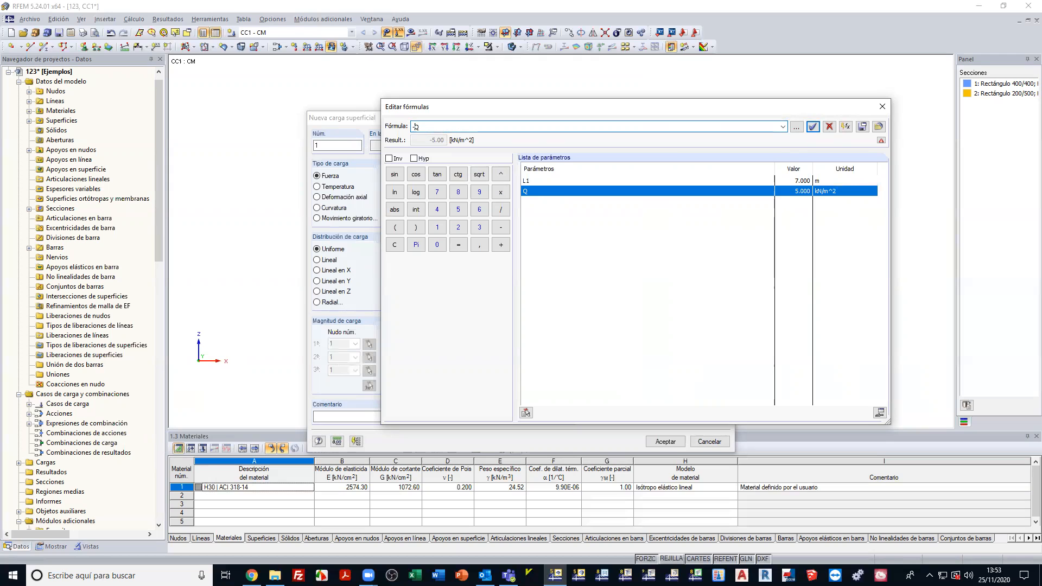
{"action": "left_click", "coordinate": [812, 127]}
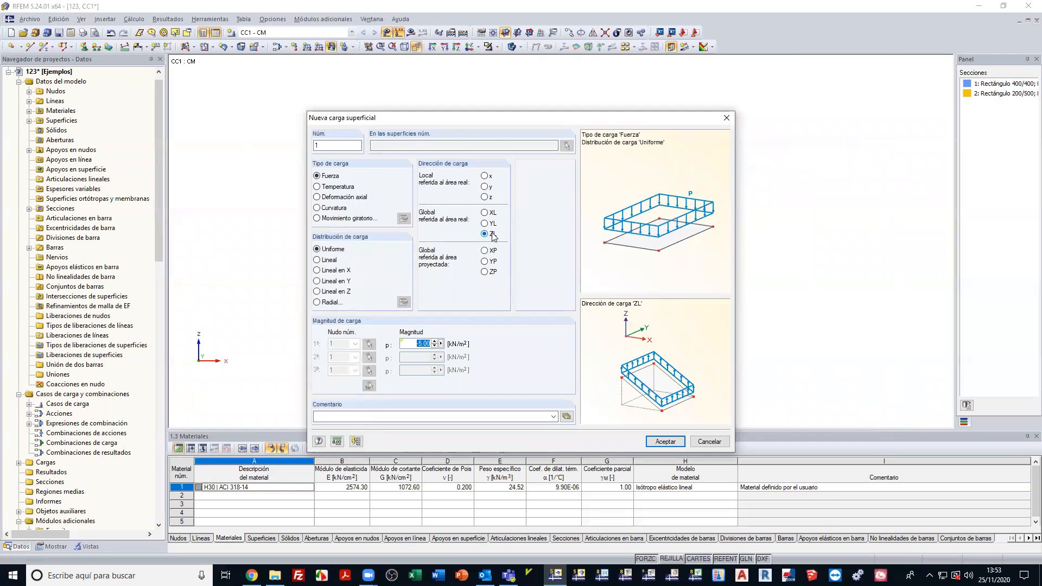
Place the surface load on the slabs of the whole building and inspect the loads on the upper floors
{"action": "left_click", "coordinate": [666, 442]}
{"action": "left_click_drag", "start_coordinate": [442, 130], "coordinate": [727, 388]}
{"action": "middle_click_drag", "start_coordinate": [652, 326], "coordinate": [526, 180], "text": "ctrl"}
{"action": "scroll", "coordinate": [527, 179], "scroll_direction": "up", "scroll_amount": 3}
{"action": "scroll", "coordinate": [526, 179], "scroll_direction": "up", "scroll_amount": 3}
{"action": "scroll", "coordinate": [511, 196], "scroll_direction": "down", "scroll_amount": 2}
{"action": "scroll", "coordinate": [498, 208], "scroll_direction": "up", "scroll_amount": 1}
{"action": "middle_click_drag", "start_coordinate": [499, 208], "coordinate": [821, 190], "text": "ctrl"}
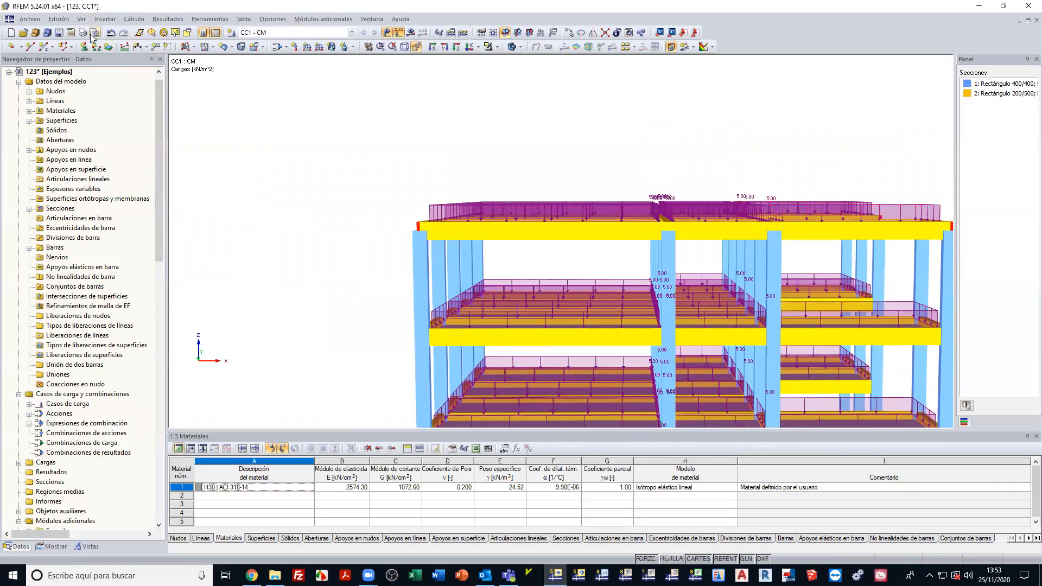
Set parameter Q to 7 kN/m², apply it to the model, check the slab loads and accept the parameter list
{"action": "left_click", "coordinate": [59, 19]}
{"action": "left_click", "coordinate": [87, 369]}
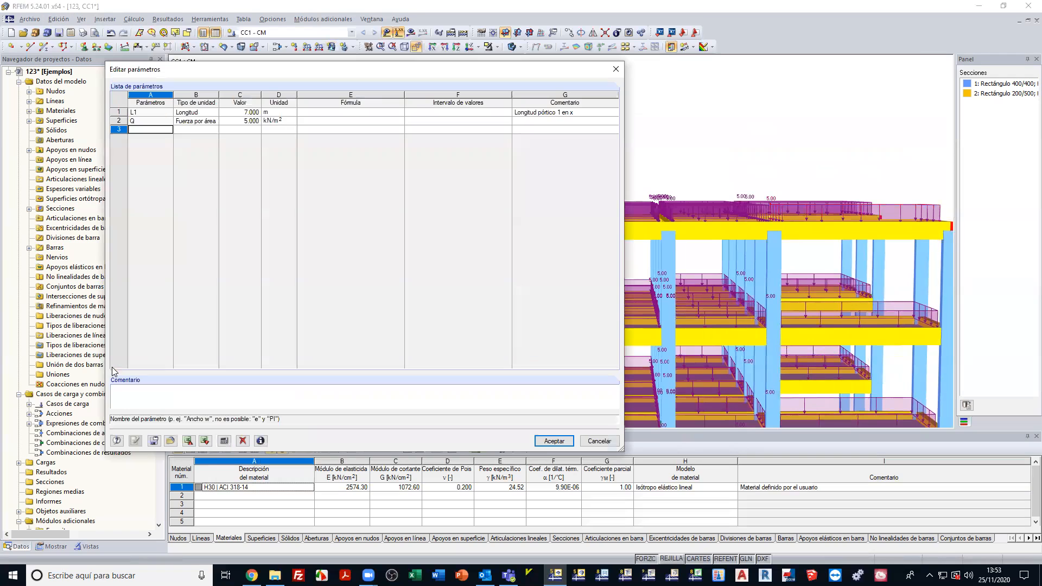
{"action": "left_click", "coordinate": [239, 120]}
{"action": "type", "text": "7"}
{"action": "key", "text": "Tab"}
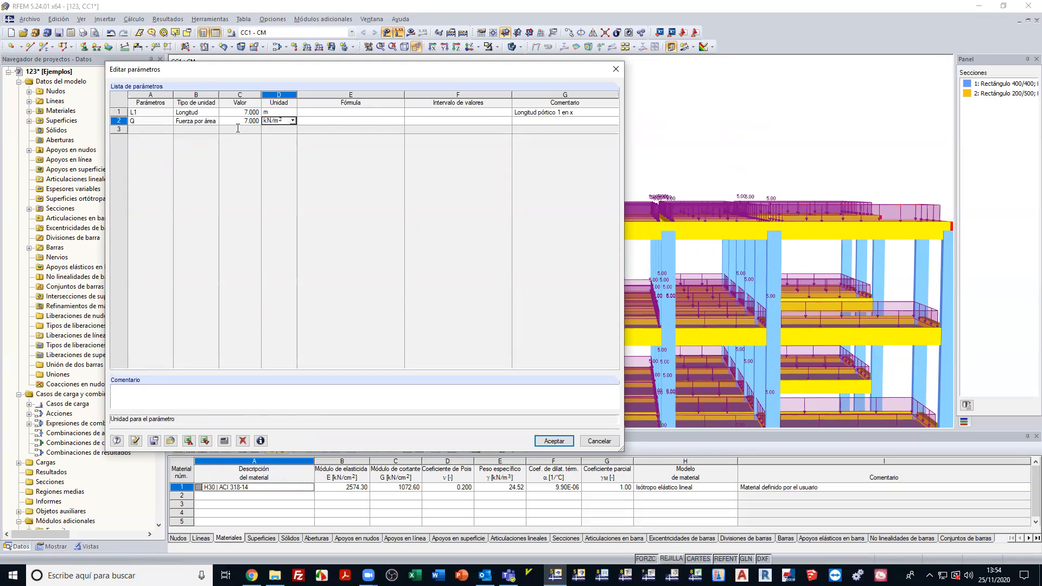
{"action": "left_click", "coordinate": [135, 442]}
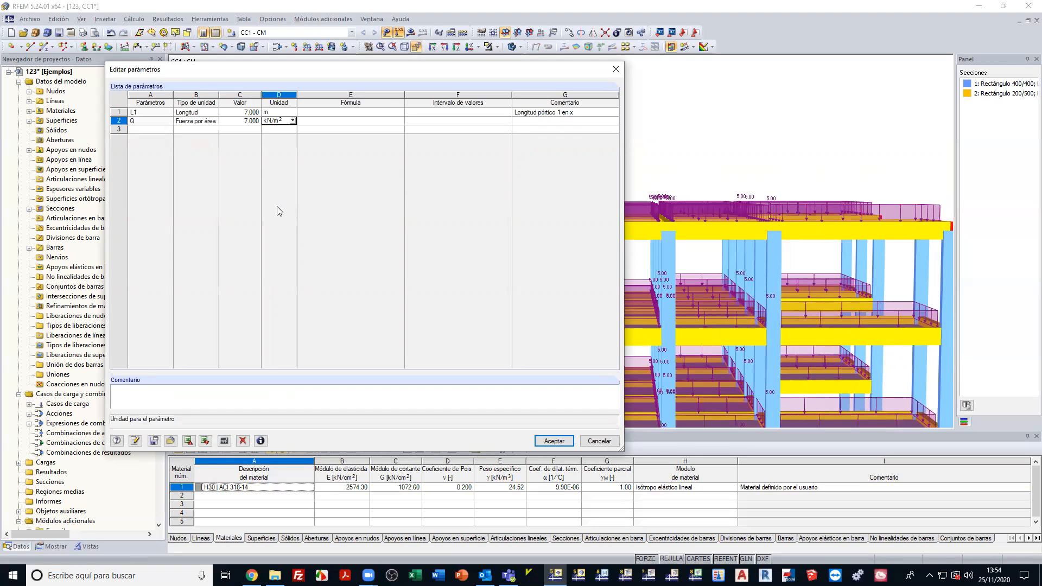
{"action": "left_click", "coordinate": [135, 442]}
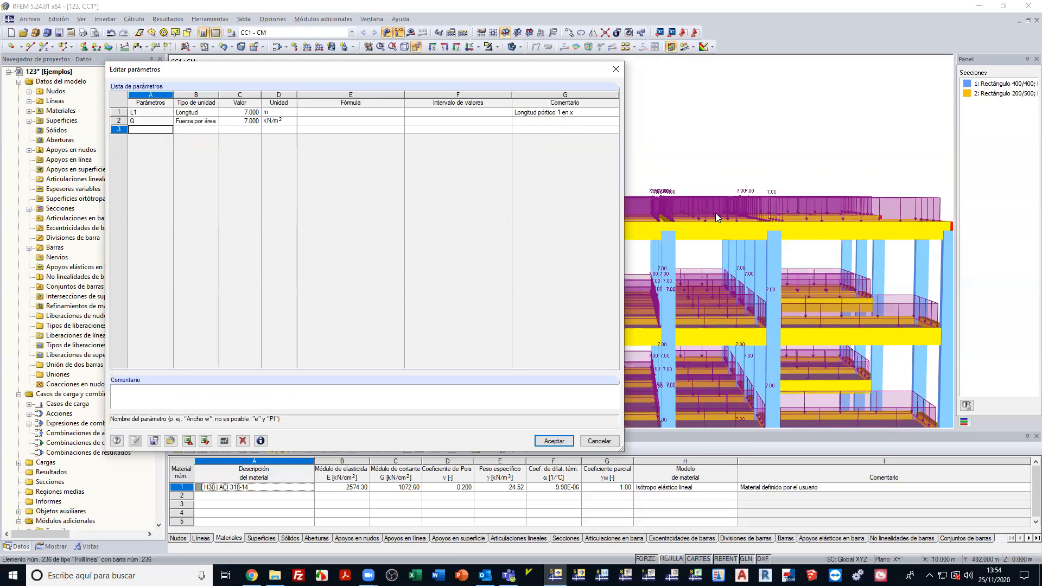
{"action": "scroll", "coordinate": [688, 159], "scroll_direction": "up", "scroll_amount": 5}
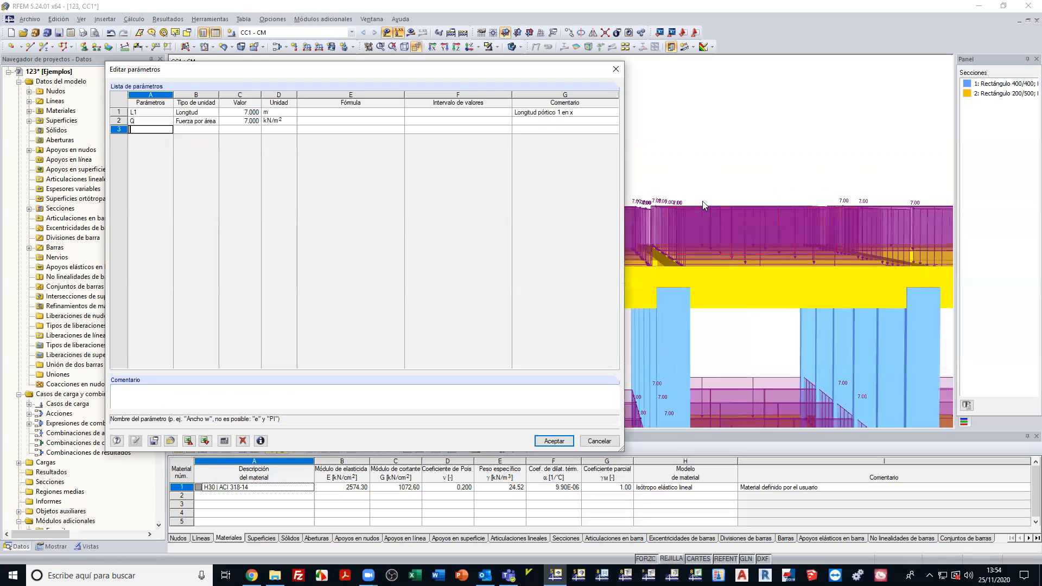
{"action": "scroll", "coordinate": [671, 196], "scroll_direction": "up", "scroll_amount": 2}
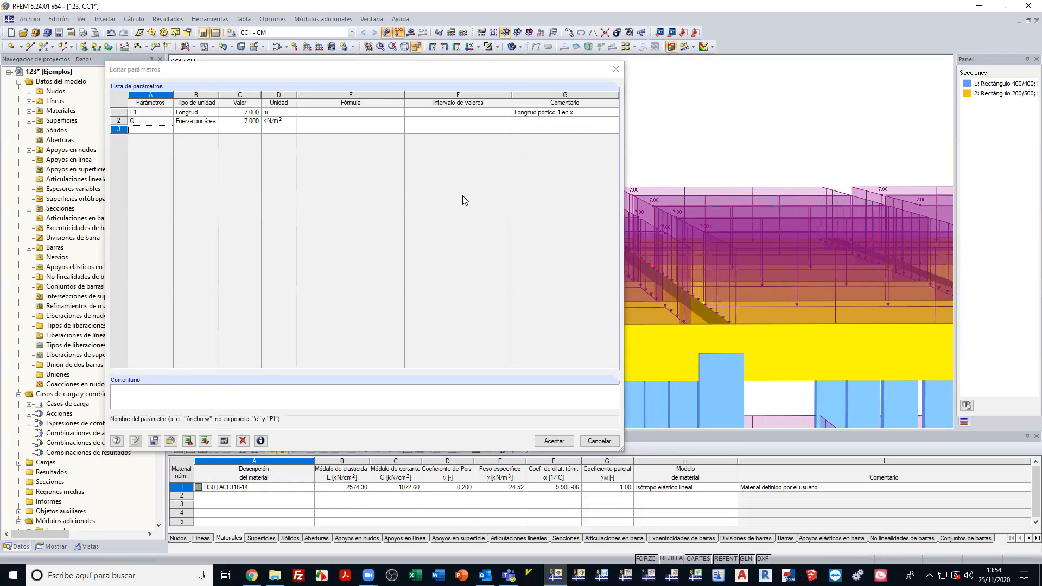
{"action": "scroll", "coordinate": [741, 179], "scroll_direction": "down", "scroll_amount": 7}
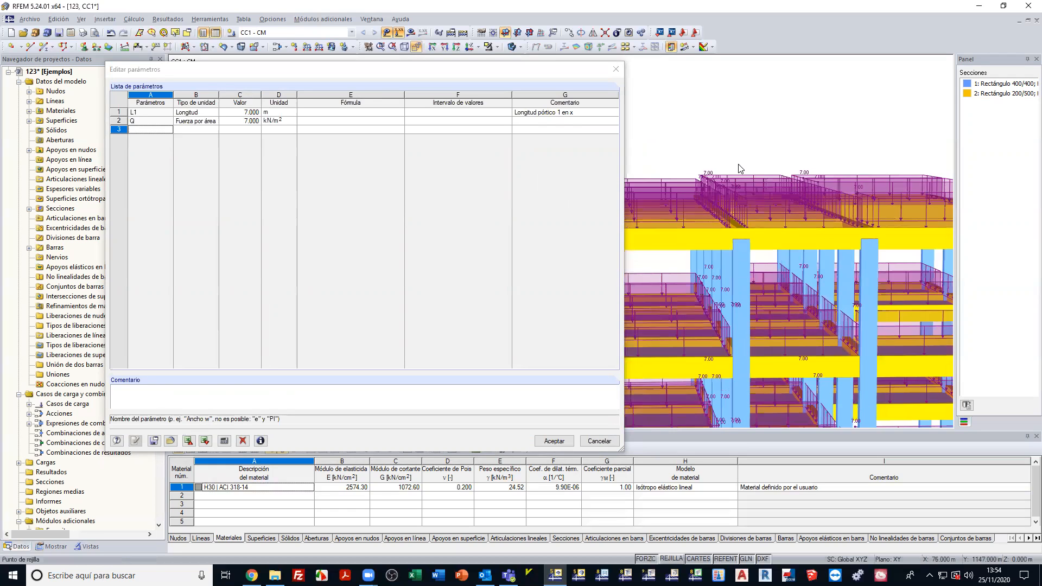
{"action": "middle_click_drag", "start_coordinate": [741, 184], "coordinate": [685, 261], "text": "ctrl"}
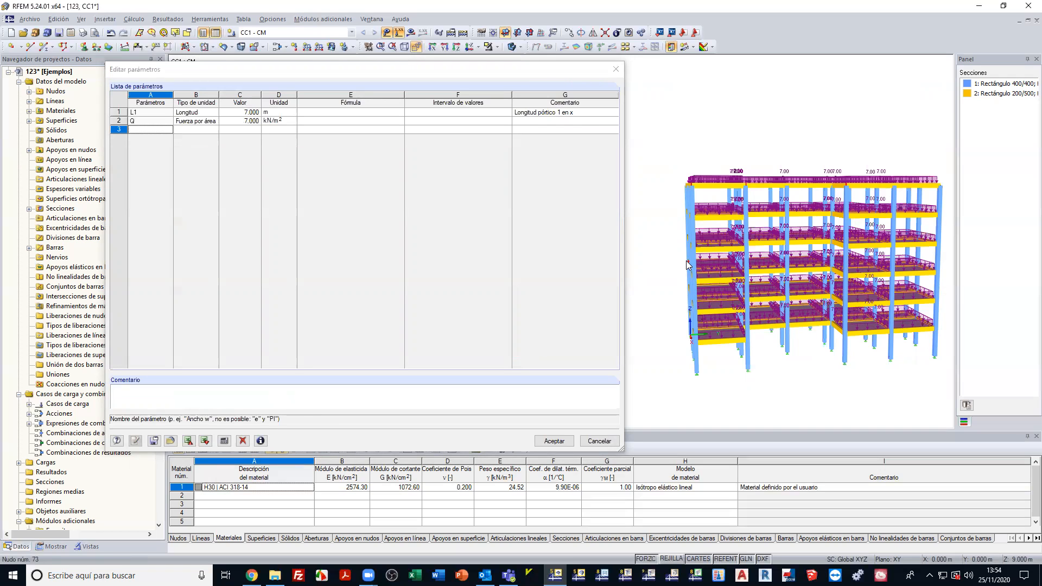
{"action": "left_click", "coordinate": [554, 441]}
Examine the loaded building from several angles, review parameters L1 and Q, and cancel the parameter list
{"action": "middle_click_drag", "start_coordinate": [768, 410], "coordinate": [497, 364], "text": "ctrl"}
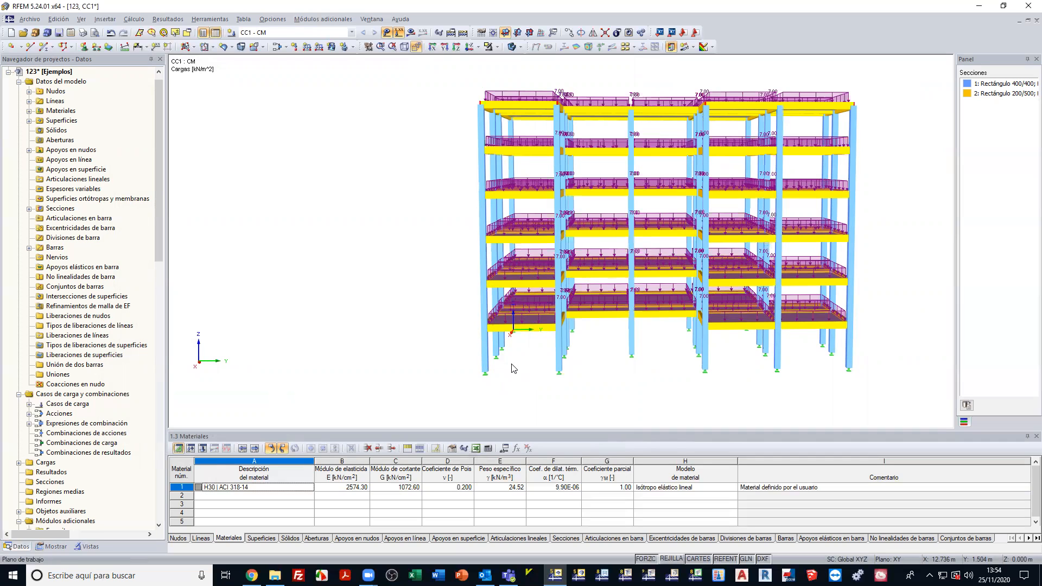
{"action": "middle_click_drag", "start_coordinate": [514, 368], "coordinate": [476, 95], "text": "ctrl"}
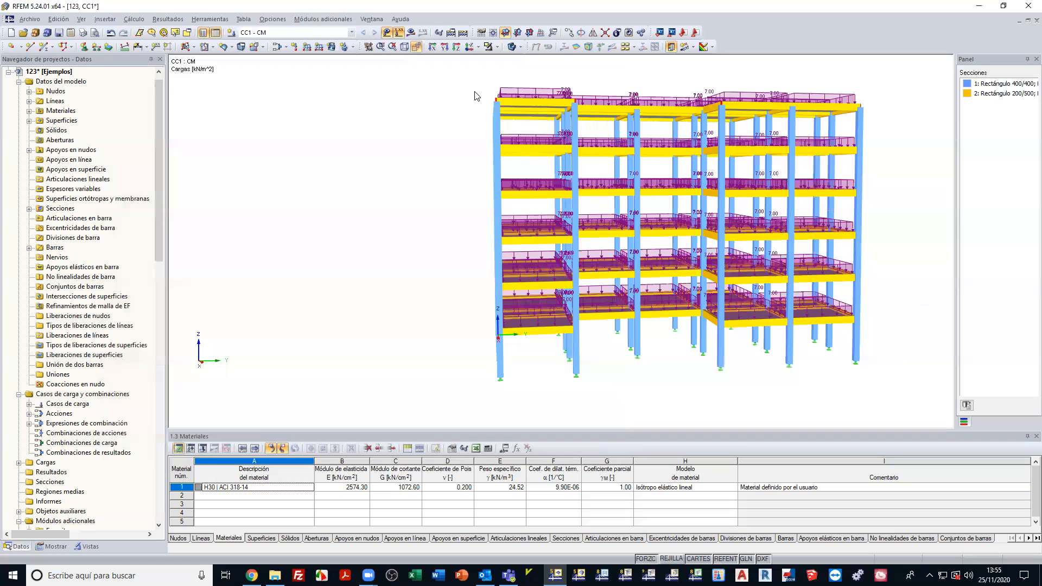
{"action": "left_click", "coordinate": [58, 19]}
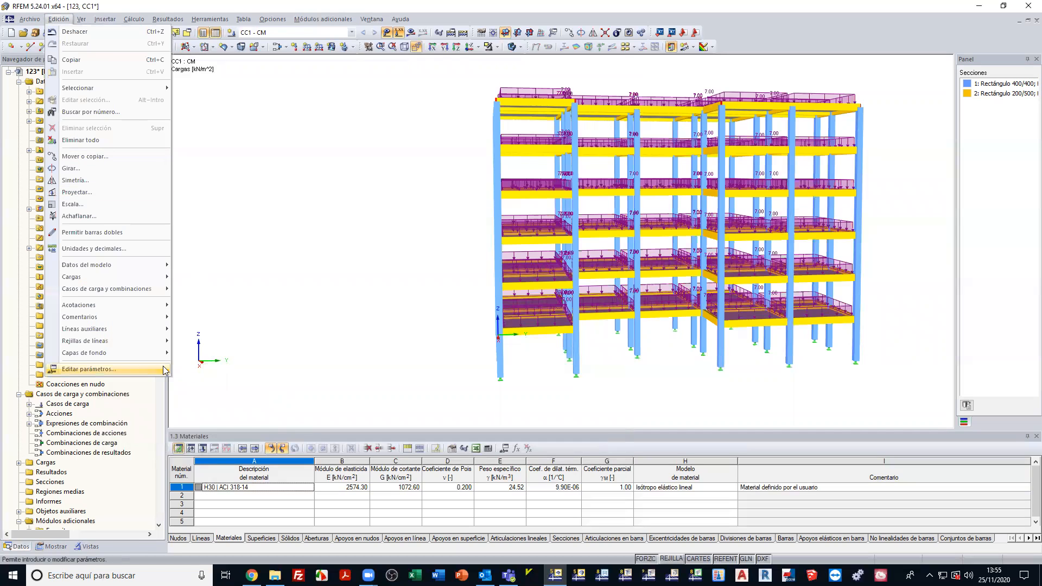
{"action": "left_click", "coordinate": [88, 369]}
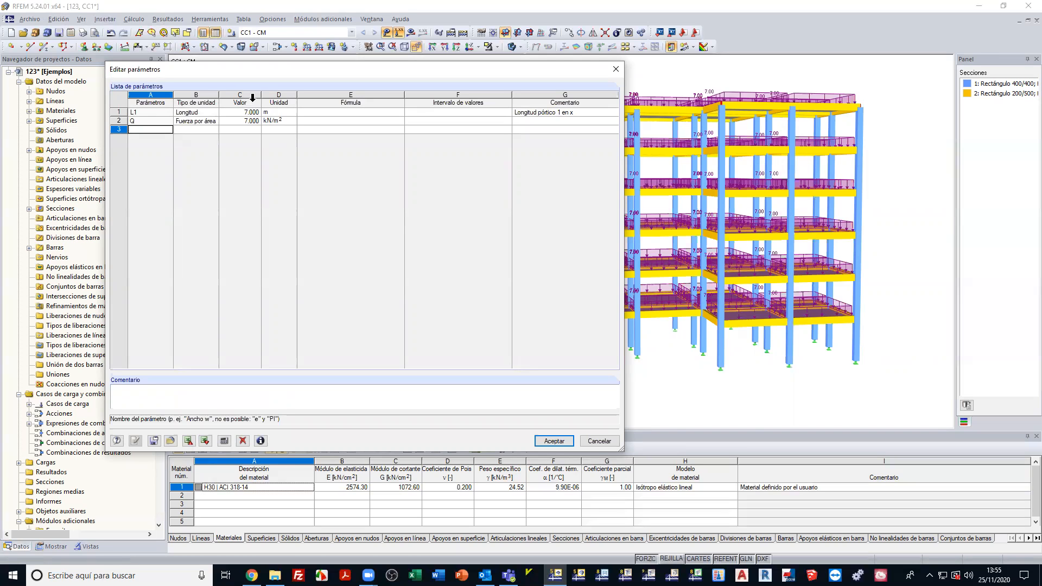
{"action": "left_click", "coordinate": [598, 441]}
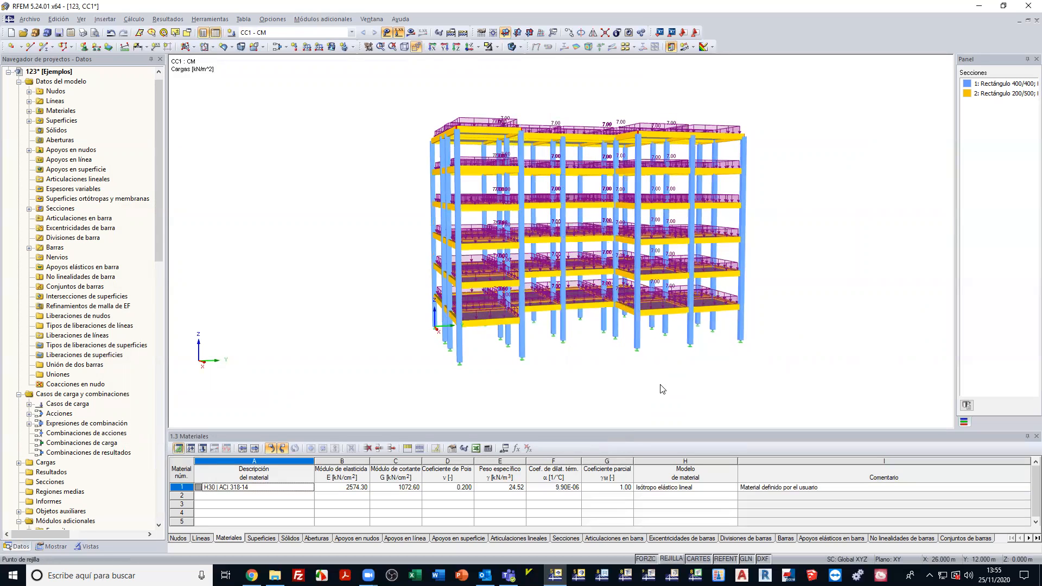
Hide the loads and examine the bare building frame and slabs from several angles
{"action": "middle_click_drag", "start_coordinate": [575, 373], "coordinate": [455, 376], "text": "ctrl"}
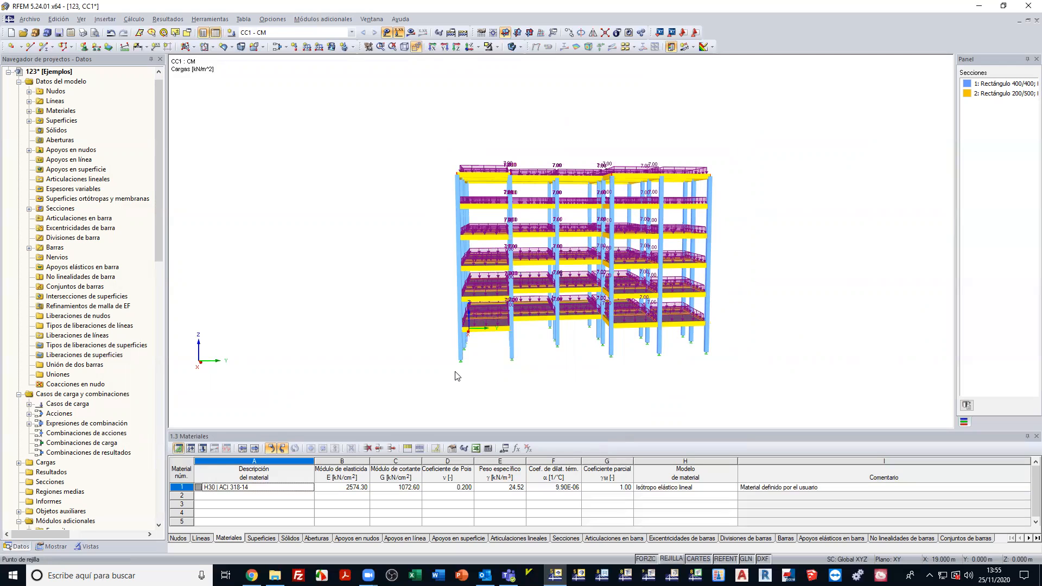
{"action": "left_click", "coordinate": [386, 33]}
{"action": "middle_click_drag", "start_coordinate": [445, 114], "coordinate": [360, 135], "text": "ctrl"}
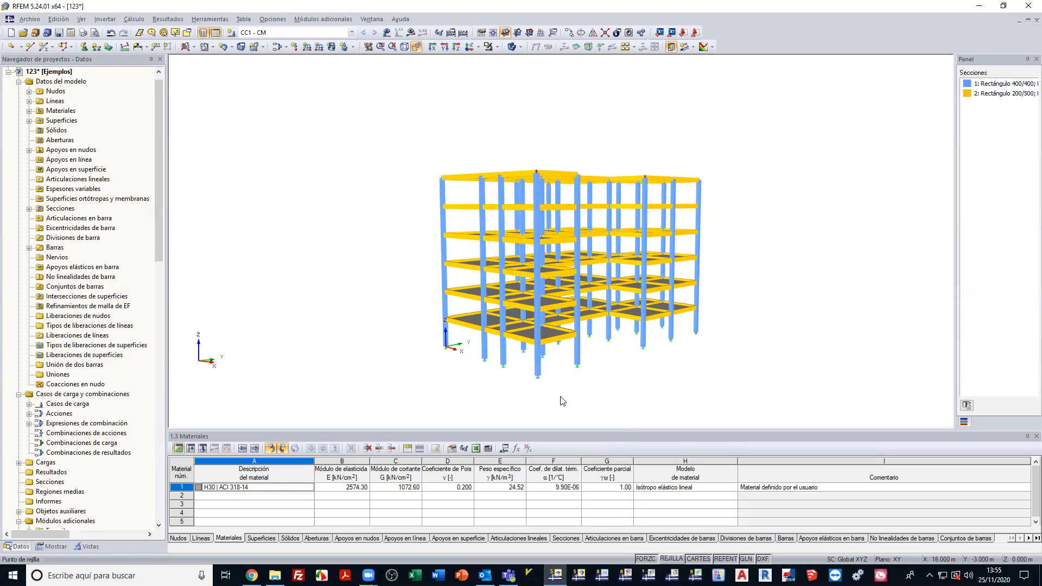
{"action": "middle_click_drag", "start_coordinate": [569, 403], "coordinate": [485, 398], "text": "ctrl"}
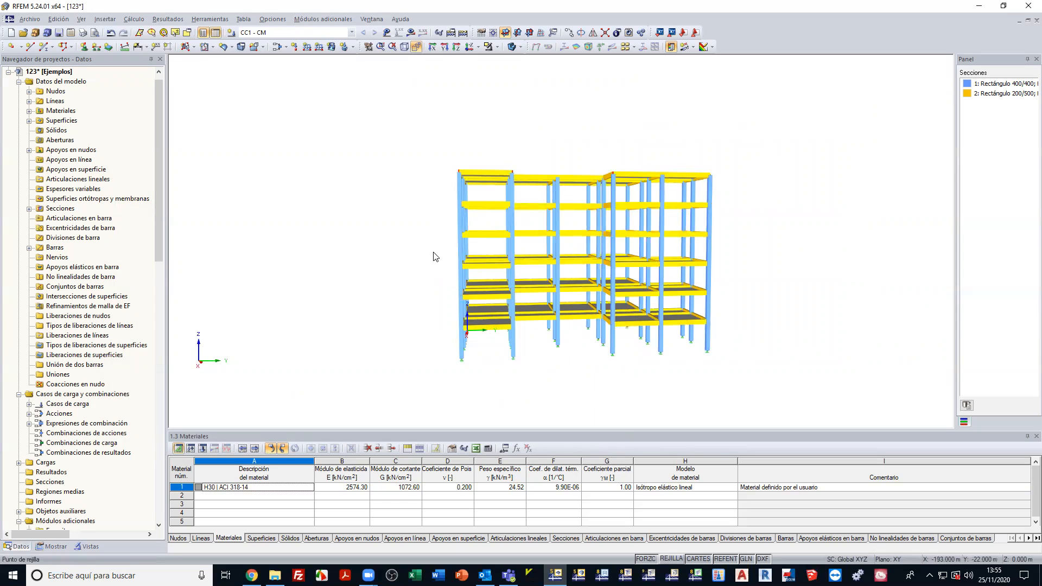
{"action": "middle_click_drag", "start_coordinate": [433, 281], "coordinate": [607, 229], "text": "ctrl"}
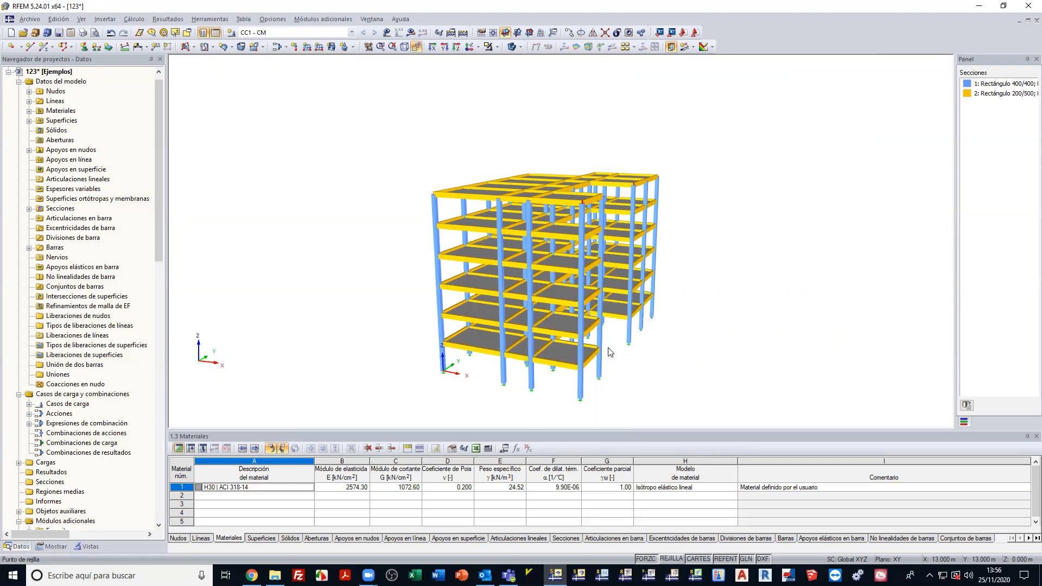
{"action": "middle_click_drag", "start_coordinate": [611, 351], "coordinate": [366, 326], "text": "ctrl"}
{"action": "left_click_drag", "start_coordinate": [355, 84], "coordinate": [780, 401]}
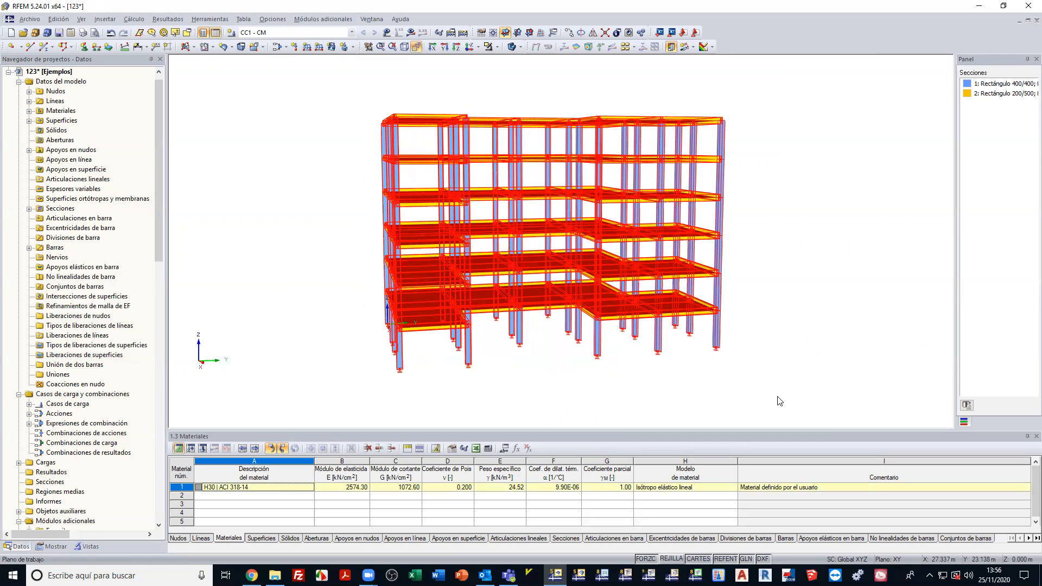
{"action": "left_click", "coordinate": [780, 401]}
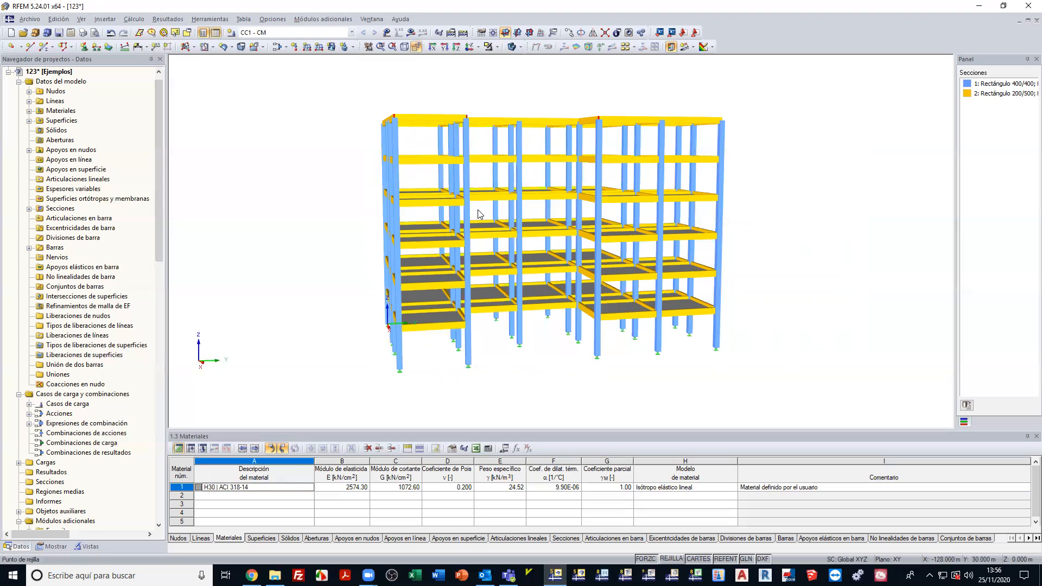
{"action": "middle_click_drag", "start_coordinate": [481, 210], "coordinate": [493, 219], "text": "ctrl"}
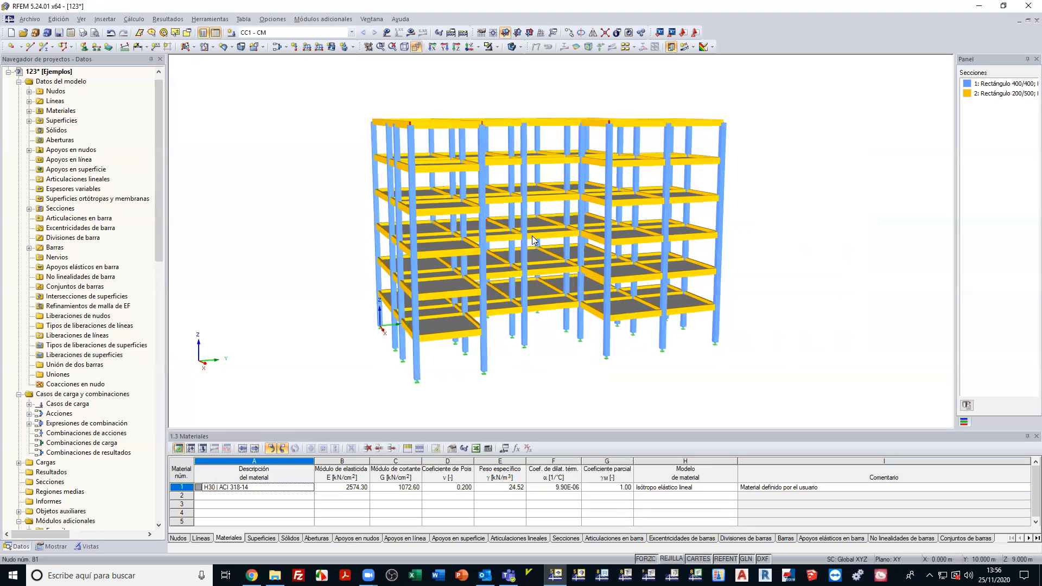
Open the block catalogue's Hormigon category and start inserting the footing block 181115-ZapataParaInsertar, checking its preview beside the building
{"action": "left_click", "coordinate": [46, 34]}
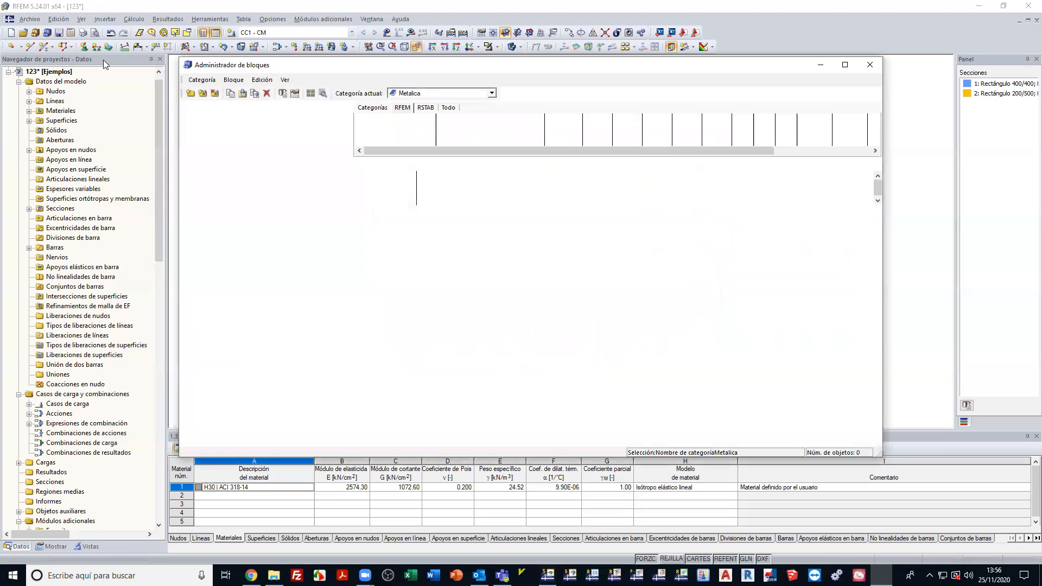
{"action": "left_click", "coordinate": [239, 194]}
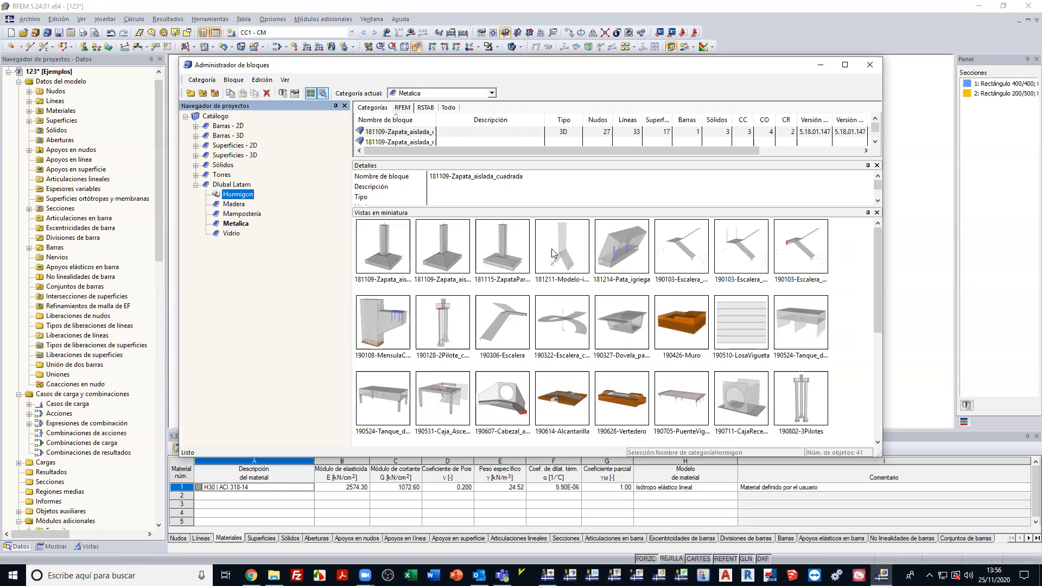
{"action": "double_click", "coordinate": [494, 249]}
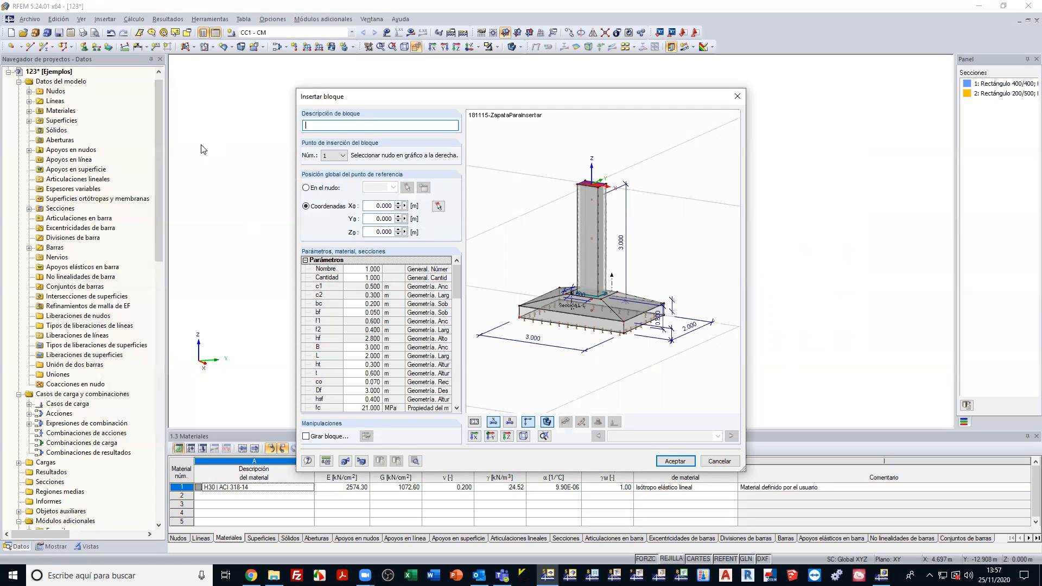
{"action": "middle_click_drag", "start_coordinate": [562, 268], "coordinate": [665, 383], "text": "ctrl"}
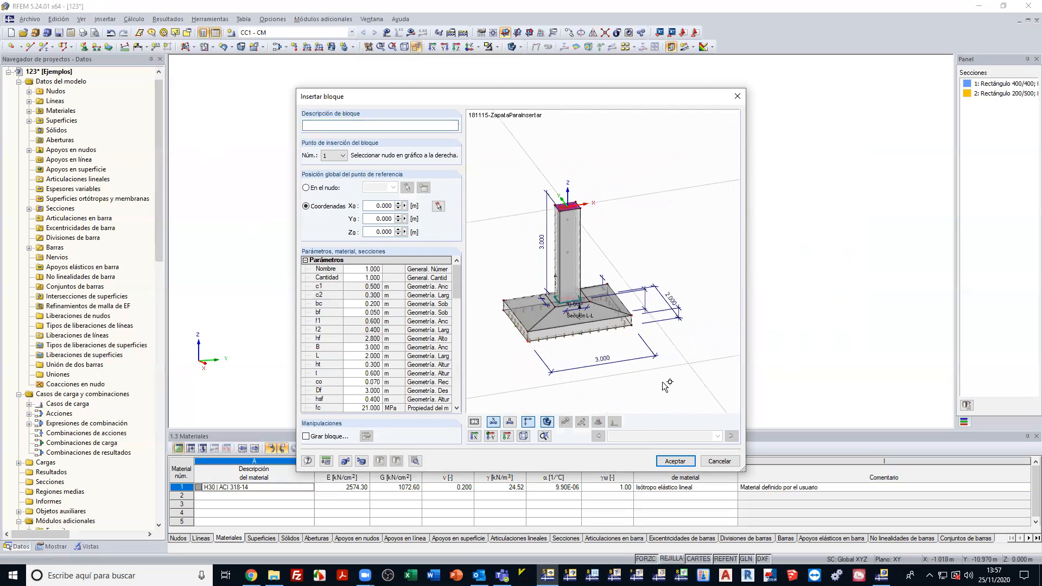
{"action": "left_click_drag", "start_coordinate": [524, 105], "coordinate": [733, 109]}
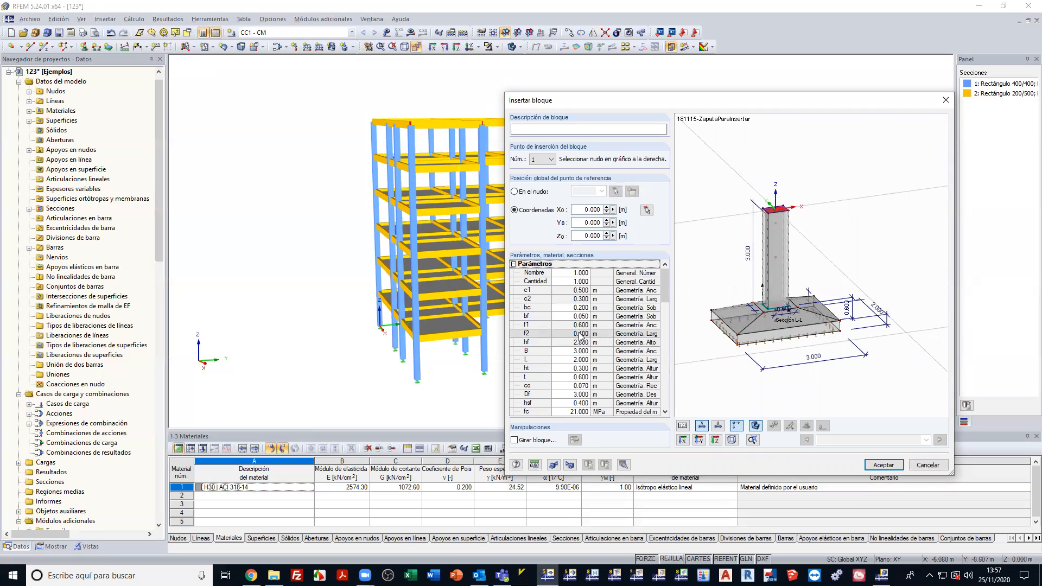
Set the footing block's plan dimensions B and L to 2.500 m each
{"action": "left_click", "coordinate": [574, 352]}
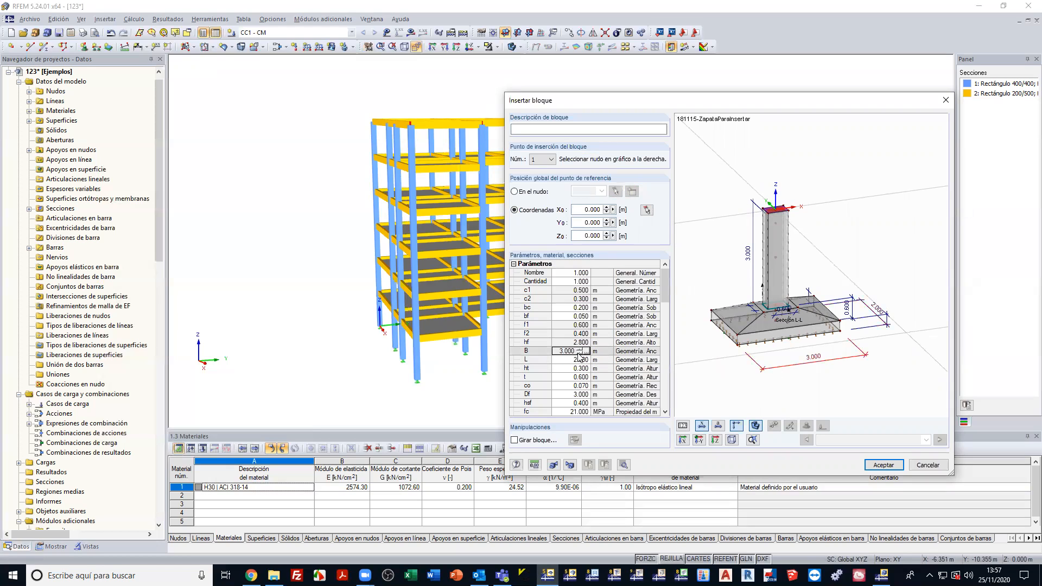
{"action": "left_click", "coordinate": [580, 353]}
{"action": "left_click", "coordinate": [580, 353]}
{"action": "left_click", "coordinate": [580, 354]}
{"action": "left_click", "coordinate": [579, 354]}
{"action": "left_click", "coordinate": [579, 354]}
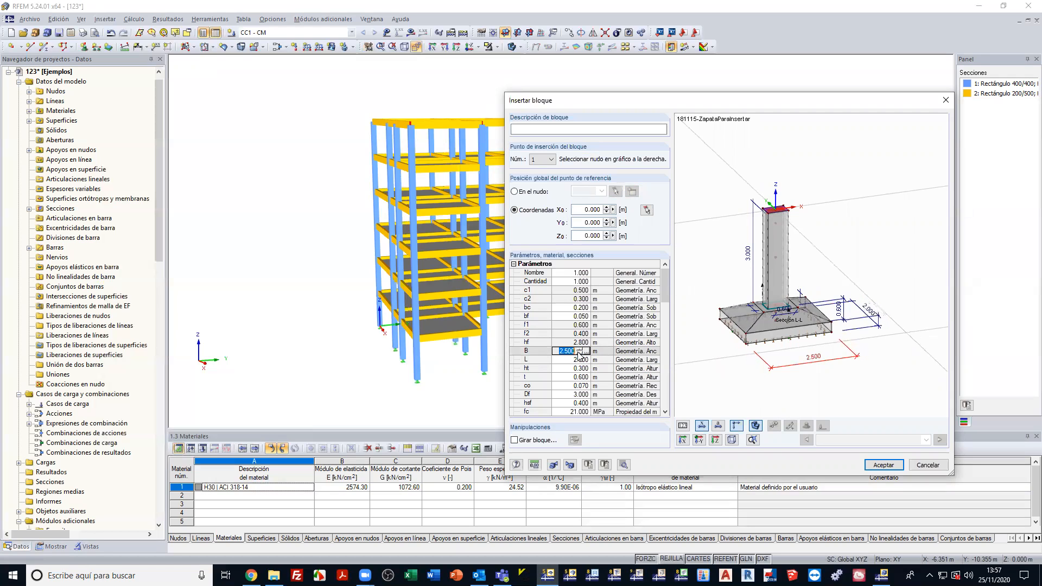
{"action": "key", "text": "Return"}
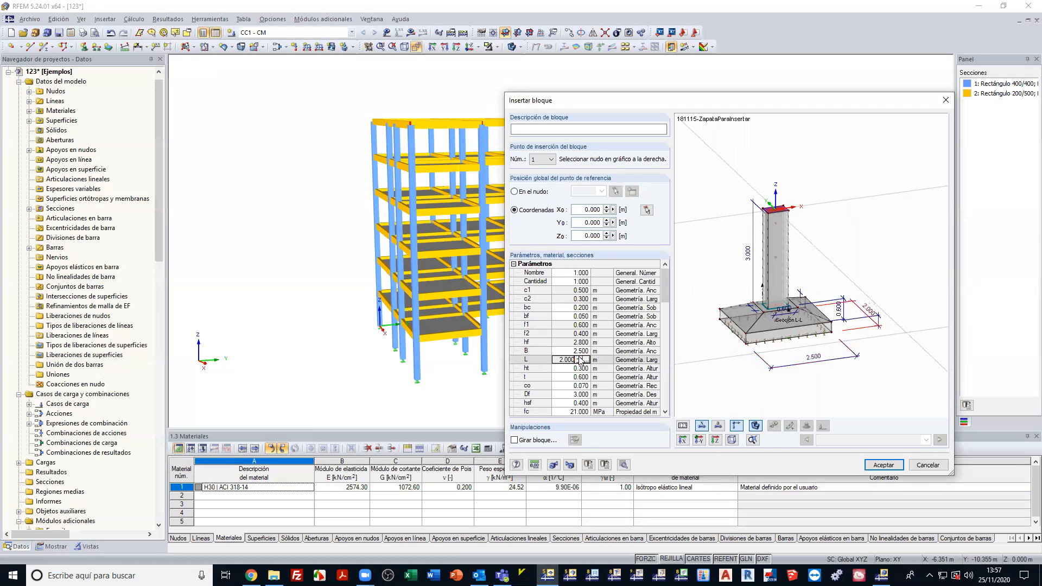
{"action": "left_click", "coordinate": [582, 358]}
{"action": "left_click", "coordinate": [582, 358]}
{"action": "left_click", "coordinate": [582, 357]}
{"action": "left_click", "coordinate": [581, 358]}
{"action": "left_click", "coordinate": [582, 357]}
{"action": "left_click", "coordinate": [688, 313]}
Set the footing block's foundation depth Df to 2.200 m
{"action": "scroll", "coordinate": [803, 216], "scroll_direction": "up", "scroll_amount": 5}
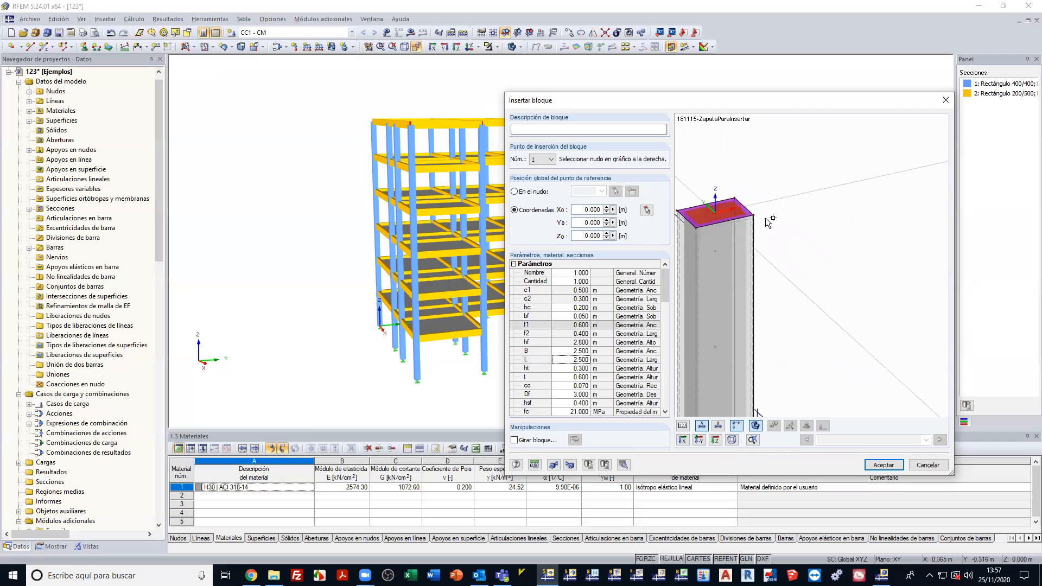
{"action": "scroll", "coordinate": [754, 217], "scroll_direction": "down", "scroll_amount": 3}
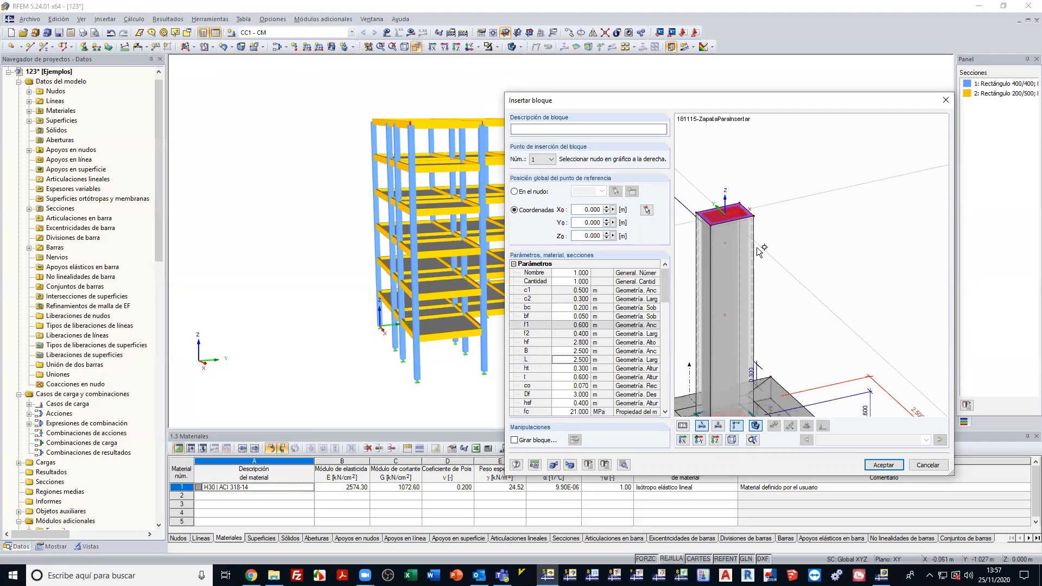
{"action": "scroll", "coordinate": [764, 251], "scroll_direction": "down", "scroll_amount": 2}
{"action": "scroll", "coordinate": [575, 326], "scroll_direction": "down", "scroll_amount": 2}
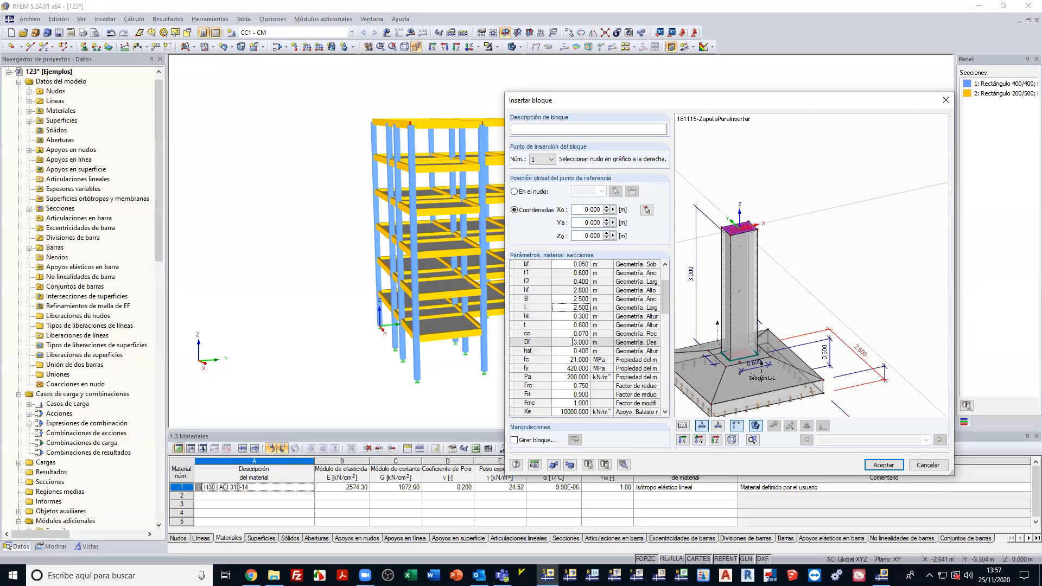
{"action": "left_click", "coordinate": [572, 342]}
{"action": "left_click", "coordinate": [580, 345]}
{"action": "left_click", "coordinate": [580, 345]}
{"action": "left_click", "coordinate": [580, 345]}
{"action": "left_click", "coordinate": [581, 346]}
{"action": "left_click", "coordinate": [580, 345]}
{"action": "left_click", "coordinate": [580, 345]}
{"action": "left_click", "coordinate": [580, 345]}
{"action": "left_click", "coordinate": [580, 345]}
Use the pedestal's top node 17 as insertion point and insert the footing under the corner column at X 15, Y 0, Z 0 m
{"action": "middle_click_drag", "start_coordinate": [779, 326], "coordinate": [776, 246], "text": "ctrl"}
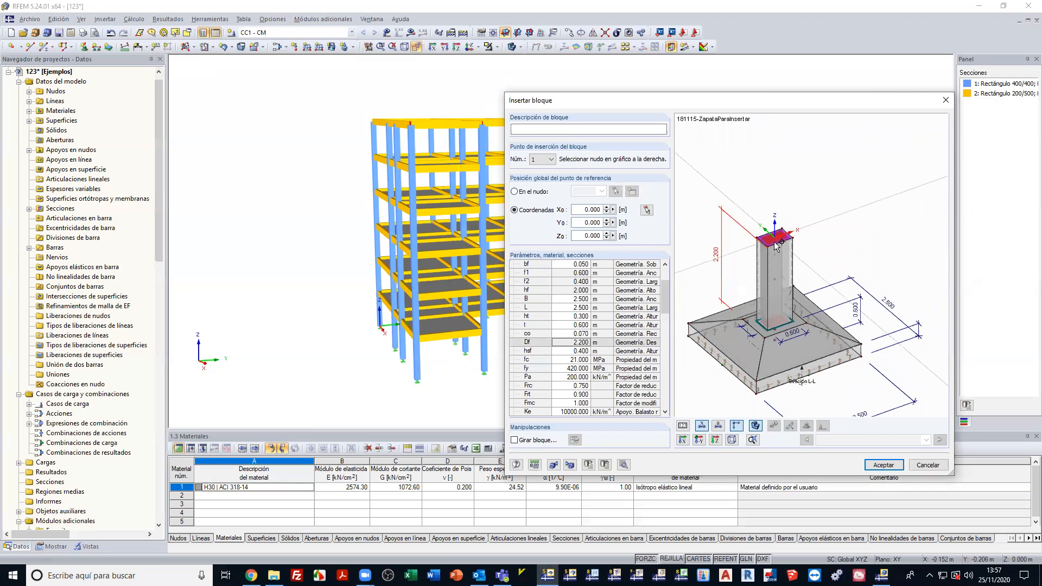
{"action": "left_click", "coordinate": [775, 243]}
{"action": "left_click", "coordinate": [646, 211]}
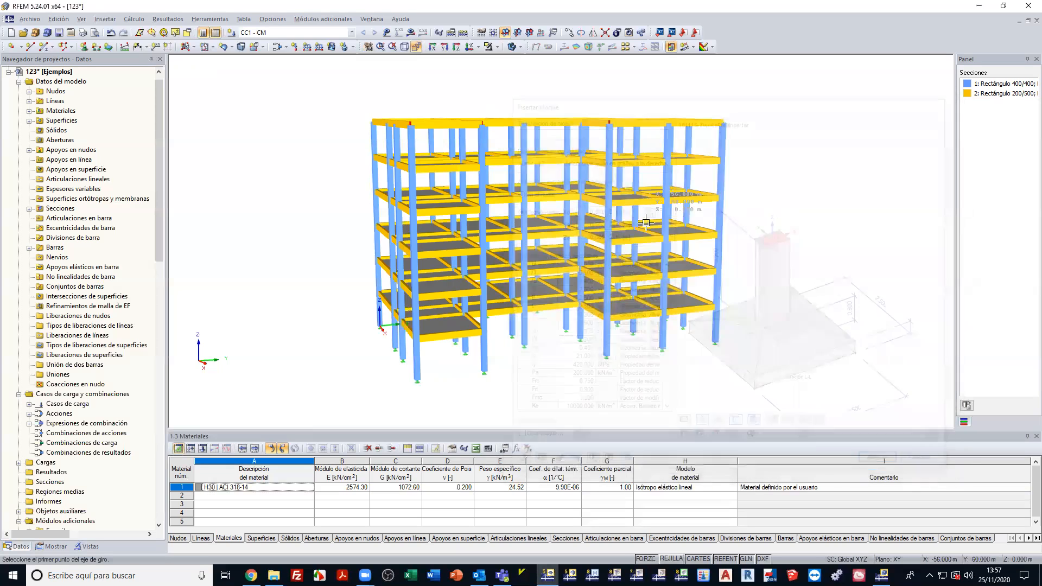
{"action": "left_click", "coordinate": [417, 380]}
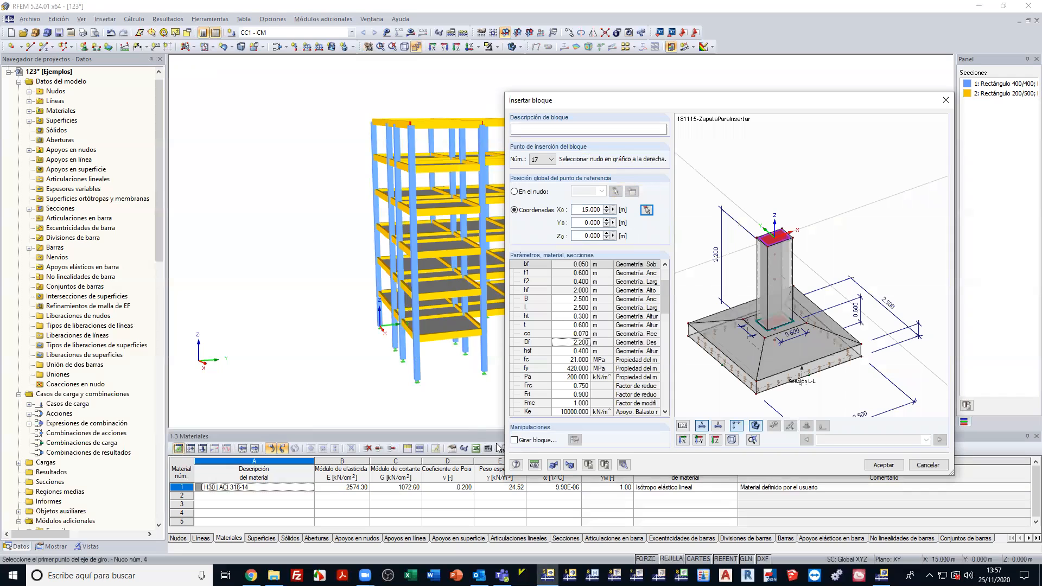
{"action": "left_click", "coordinate": [884, 467]}
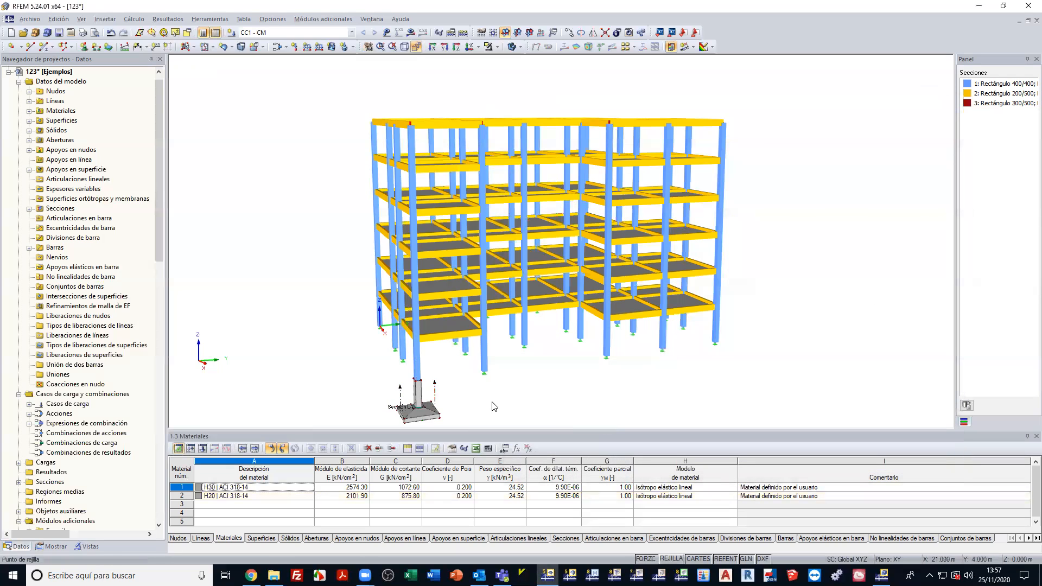
In wireframe display, delete the nodal support where the corner column meets the footing pedestal, and restore the solid display
{"action": "scroll", "coordinate": [486, 406], "scroll_direction": "up", "scroll_amount": 2}
{"action": "scroll", "coordinate": [625, 293], "scroll_direction": "up", "scroll_amount": 4}
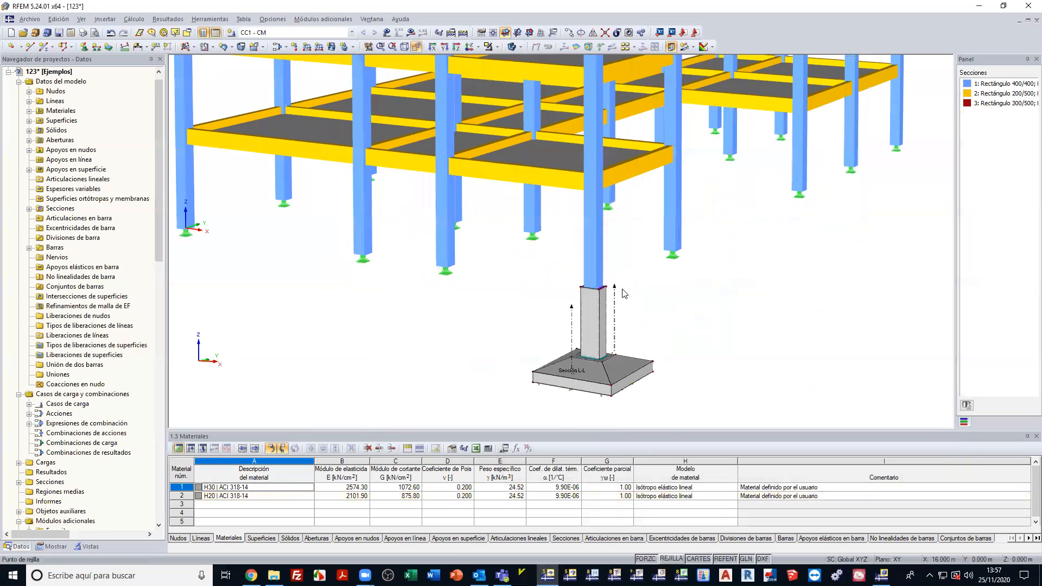
{"action": "scroll", "coordinate": [624, 294], "scroll_direction": "down", "scroll_amount": 1}
{"action": "left_click", "coordinate": [520, 47]}
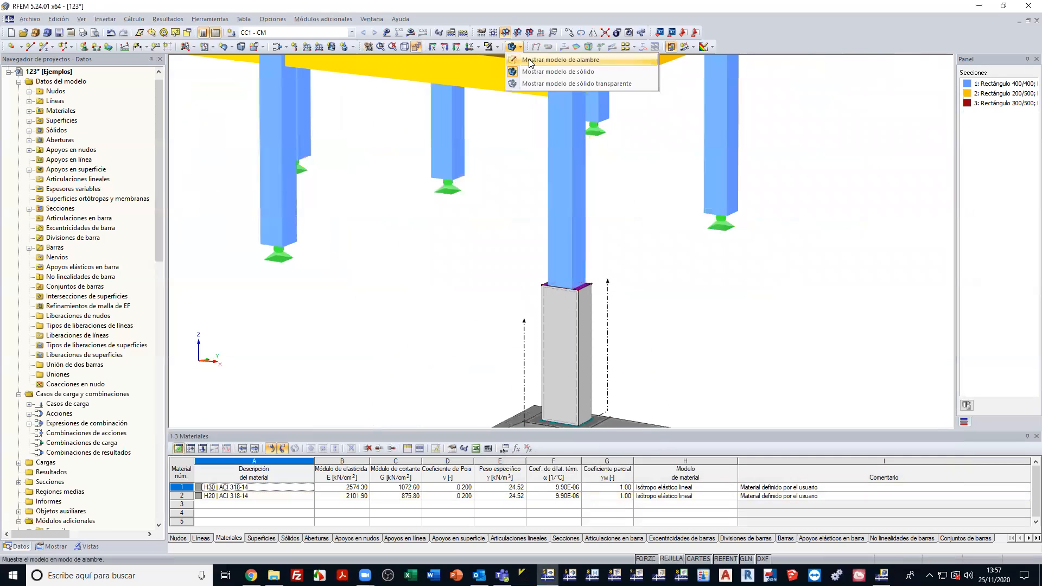
{"action": "left_click", "coordinate": [543, 67]}
{"action": "left_click", "coordinate": [567, 297]}
{"action": "key", "text": "Delete"}
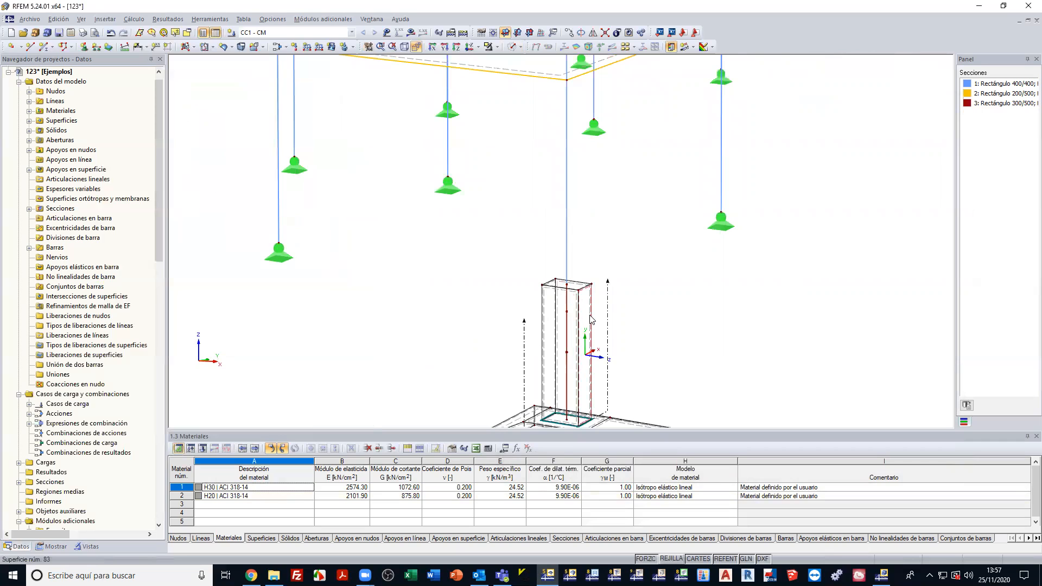
{"action": "left_click", "coordinate": [512, 47]}
Examine the inserted footing, its column connection and the surface supports beneath its base
{"action": "scroll", "coordinate": [517, 174], "scroll_direction": "down", "scroll_amount": 1}
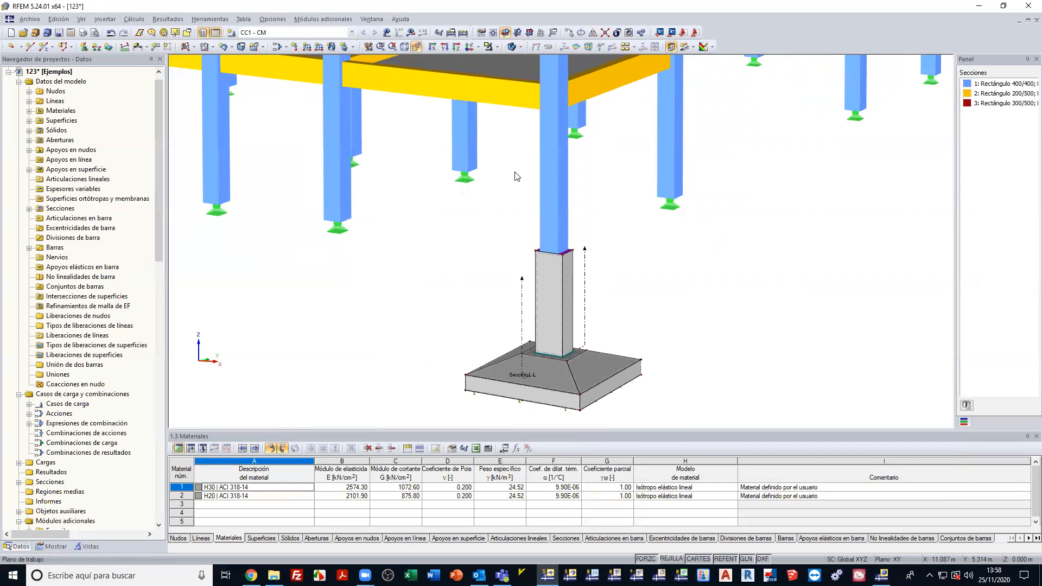
{"action": "scroll", "coordinate": [518, 405], "scroll_direction": "up", "scroll_amount": 1}
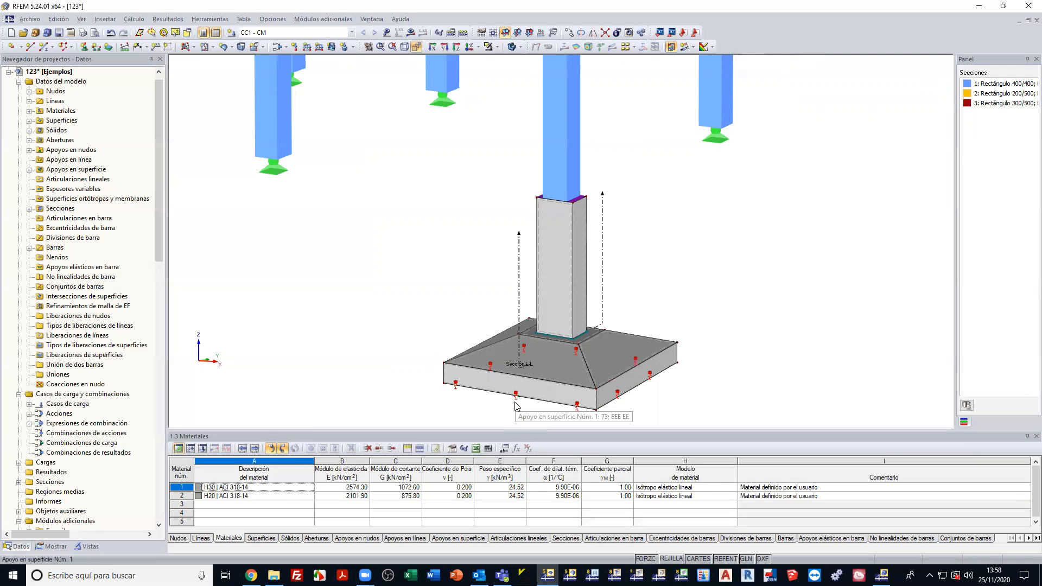
{"action": "scroll", "coordinate": [517, 406], "scroll_direction": "down", "scroll_amount": 6}
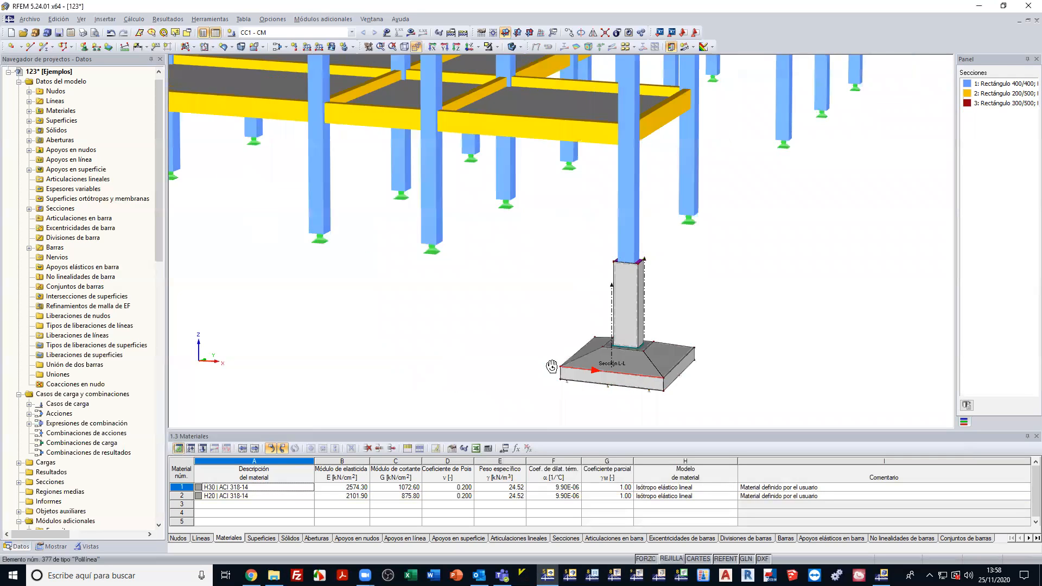
{"action": "key", "text": "alt"}
{"action": "scroll", "coordinate": [468, 347], "scroll_direction": "down", "scroll_amount": 2}
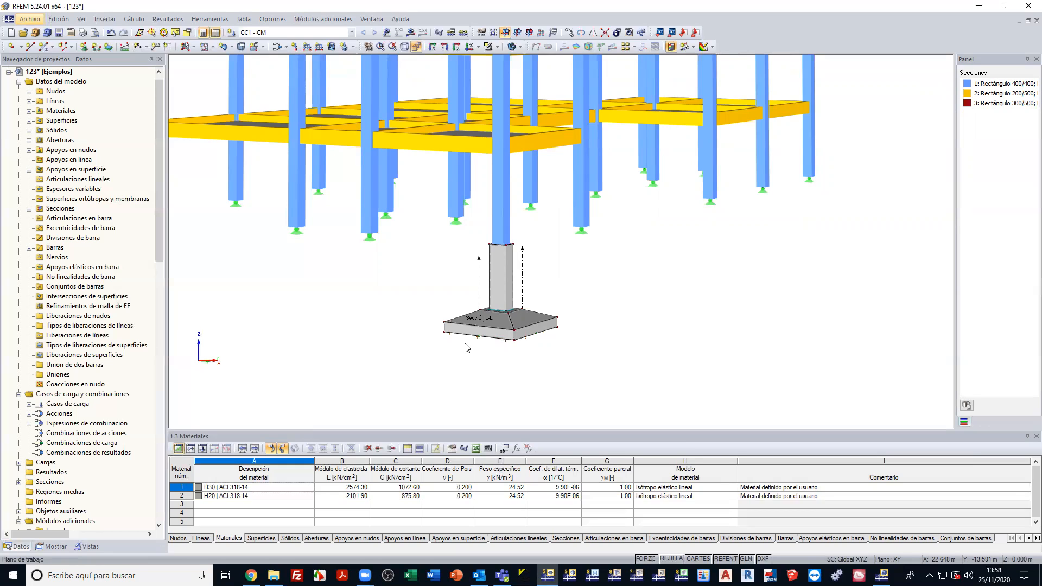
Start inserting the two-pile cap block 190128-2Pilote_cabezal from the block catalogue
{"action": "left_click", "coordinate": [35, 33]}
{"action": "double_click", "coordinate": [505, 249]}
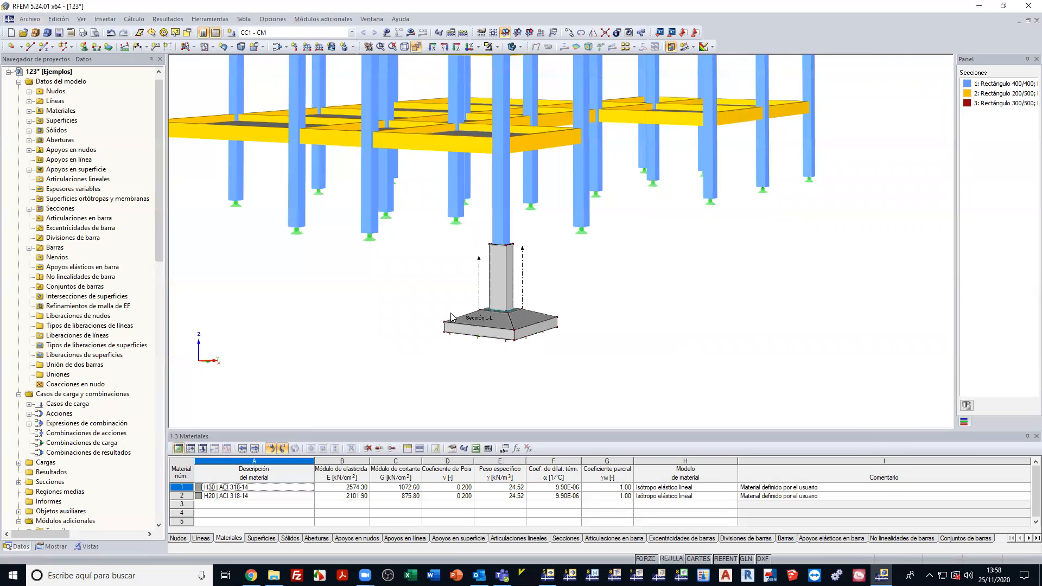
{"action": "left_click", "coordinate": [464, 322]}
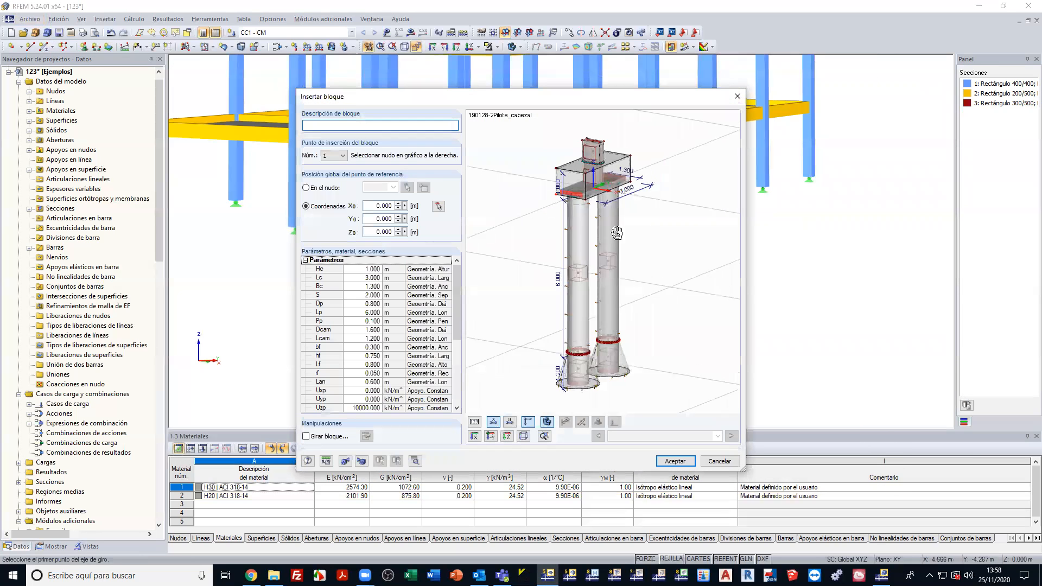
Set the pile cap length Lc to 5 m and the pile spacing S to 3.5 m
{"action": "left_click", "coordinate": [362, 278]}
{"action": "left_click", "coordinate": [362, 278]}
{"action": "double_click", "coordinate": [361, 278]}
{"action": "type", "text": "5"}
{"action": "key", "text": "Return"}
{"action": "key", "text": "Return"}
{"action": "type", "text": "3.5"}
{"action": "key", "text": "Return"}
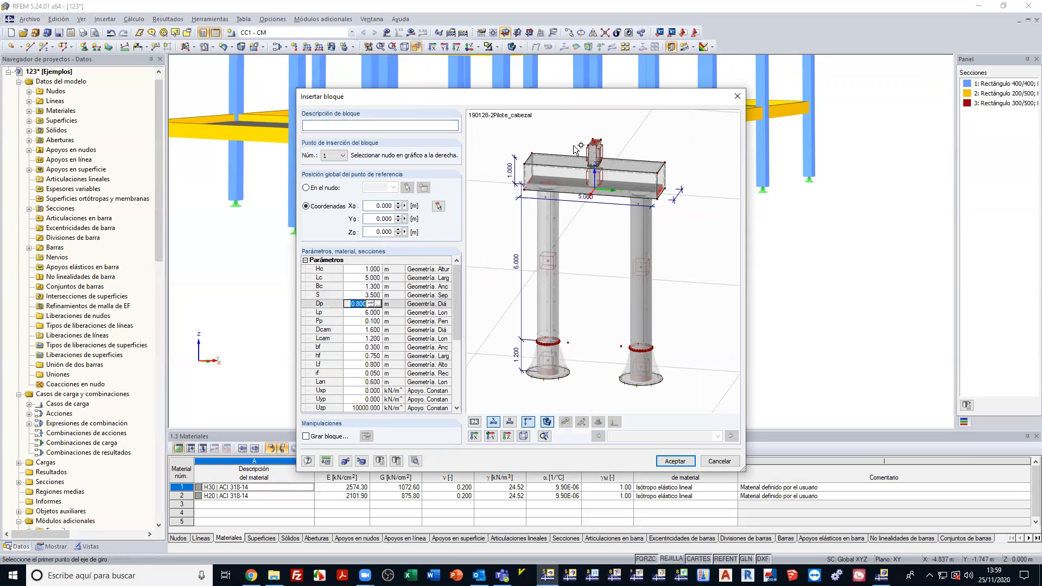
Set the pile length Lp to 10 m and check the lengthened piles in the preview
{"action": "left_click", "coordinate": [353, 313]}
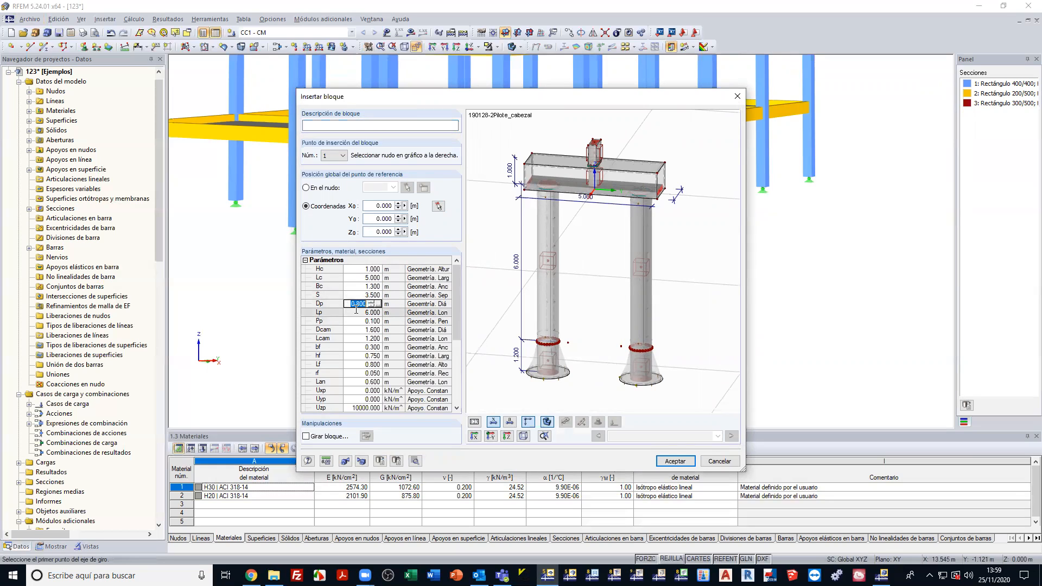
{"action": "type", "text": "10"}
{"action": "key", "text": "Return"}
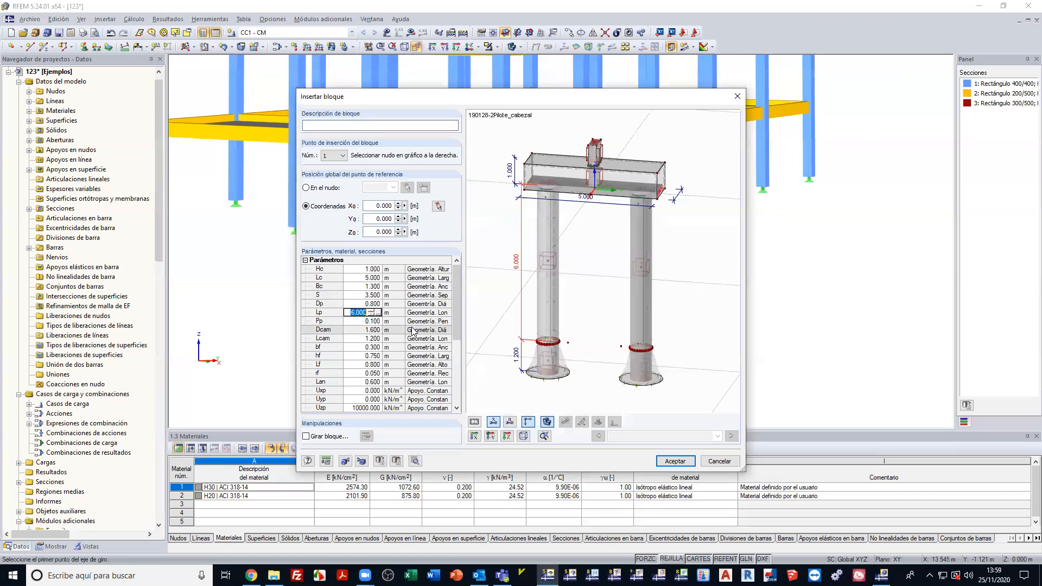
{"action": "scroll", "coordinate": [601, 295], "scroll_direction": "down", "scroll_amount": 5}
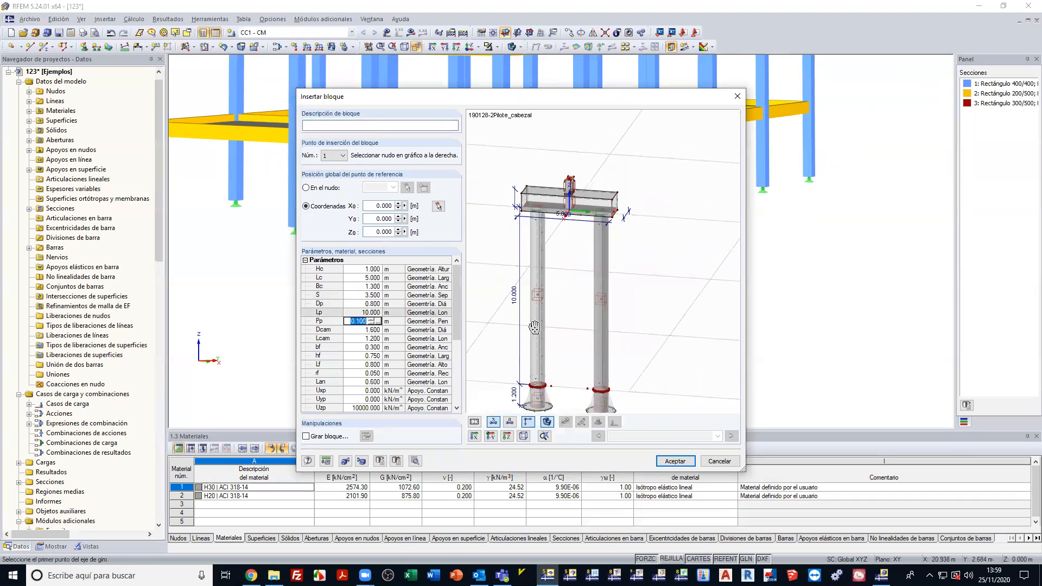